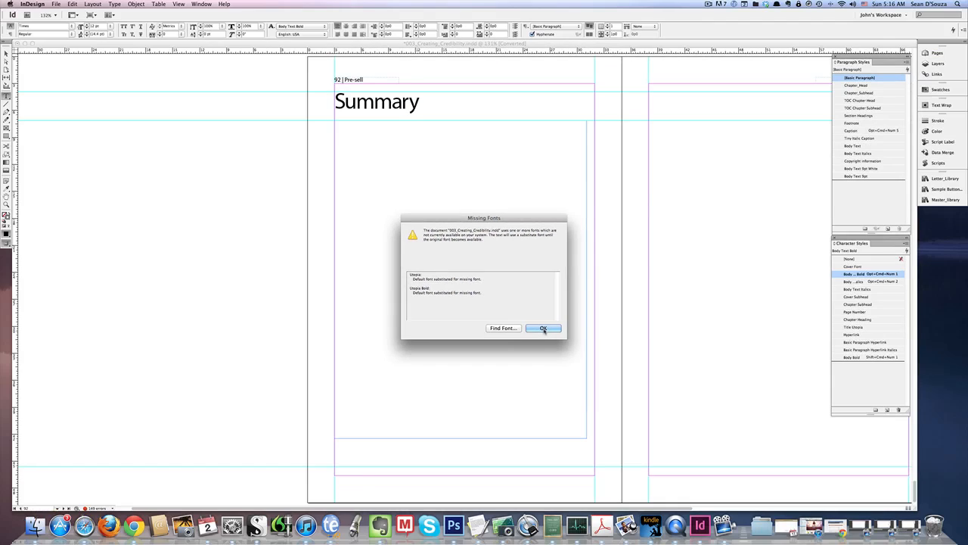
- Dismiss the missing fonts warning without replacing fonts and browse the document's page thumbnails
left_click(577, 360)
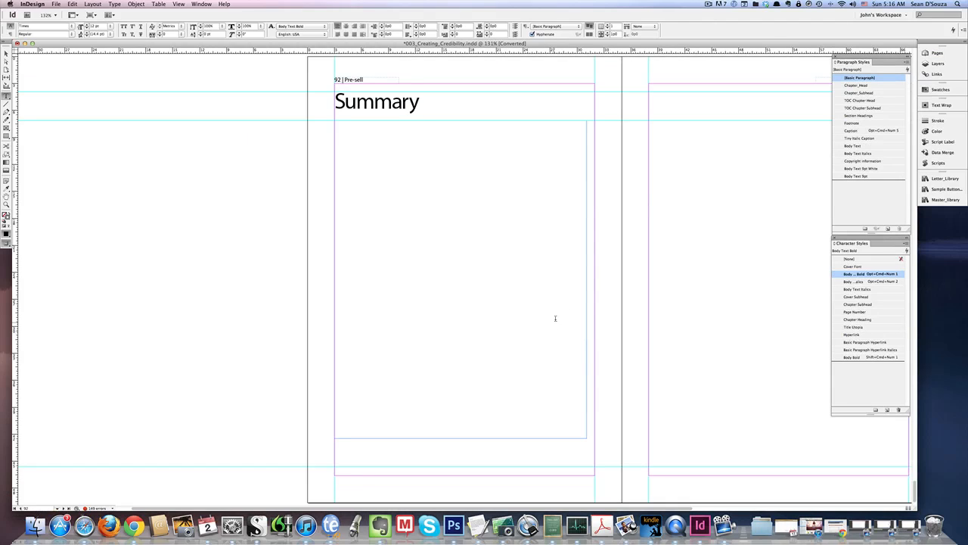
left_click(935, 54)
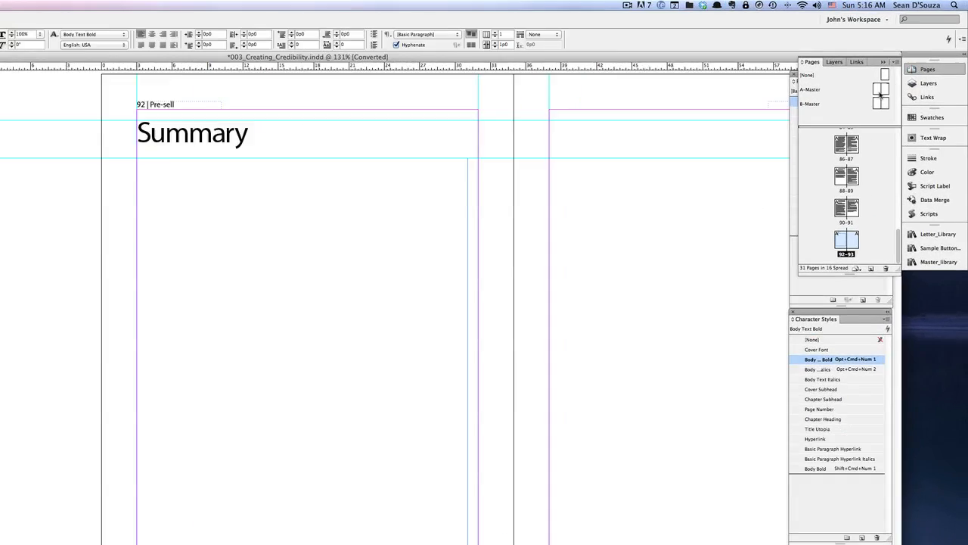
left_click_drag(897, 237, 897, 190)
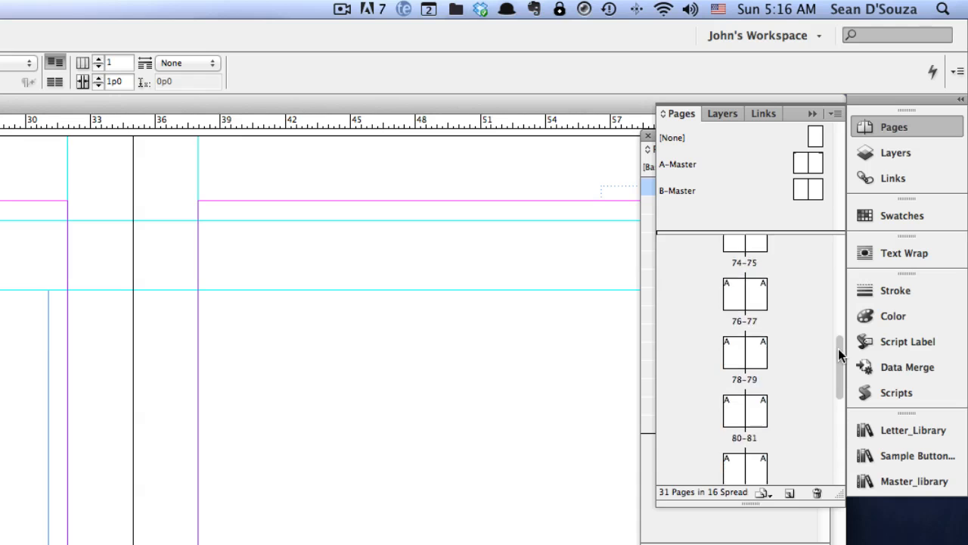
left_click_drag(838, 349, 847, 261)
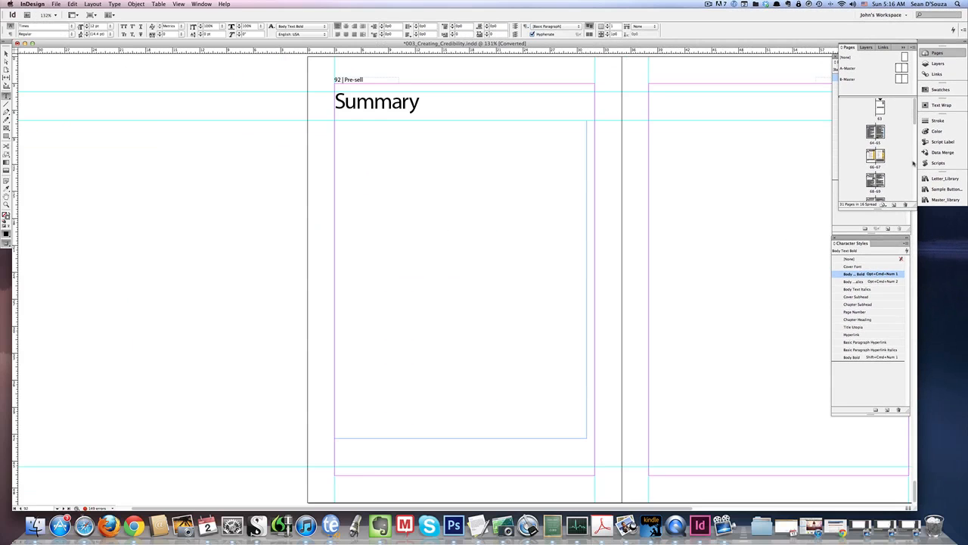
scroll(911, 119, "down", 5)
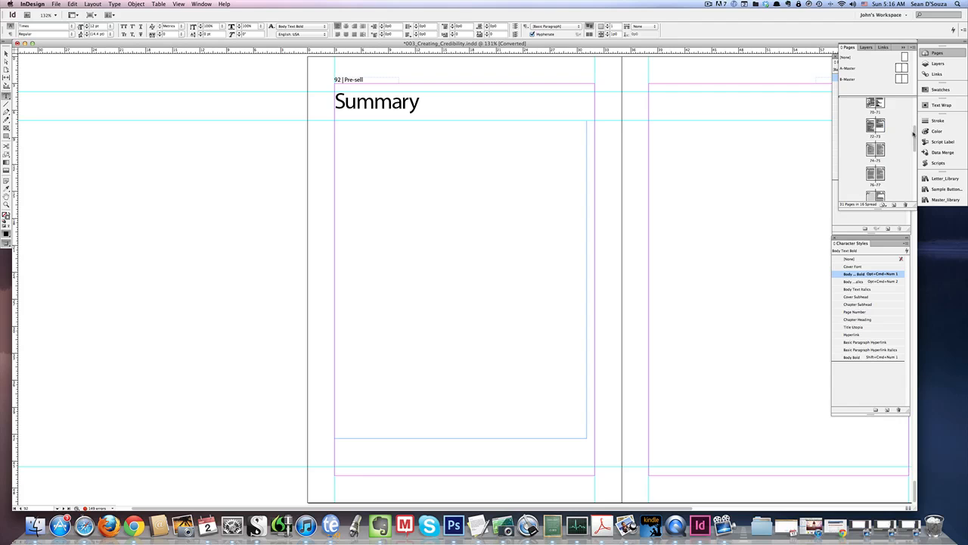
left_click(874, 170)
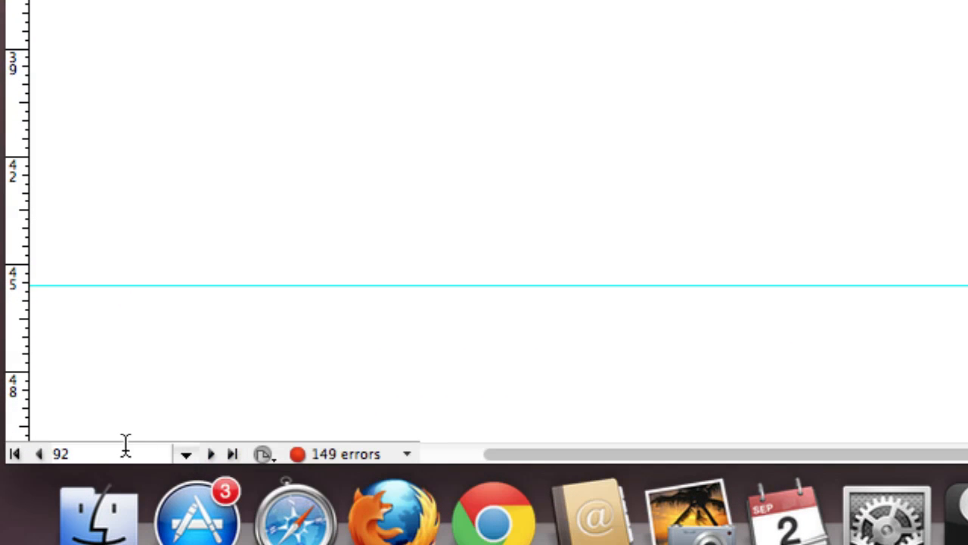
- Go to the chapter's opening page 63 and continue to the spread on pages 64-65
left_click(185, 454)
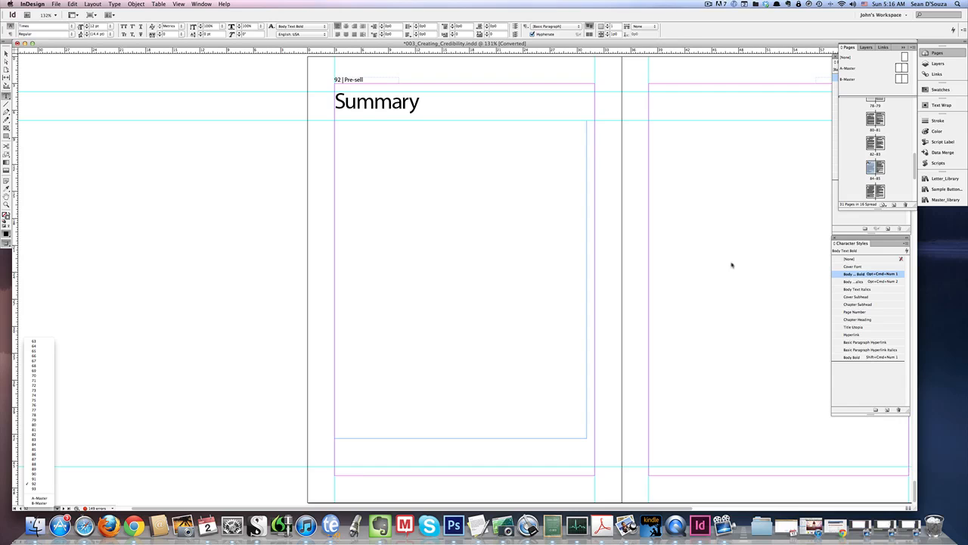
left_click(897, 129)
key("shift+super+Page_Up")
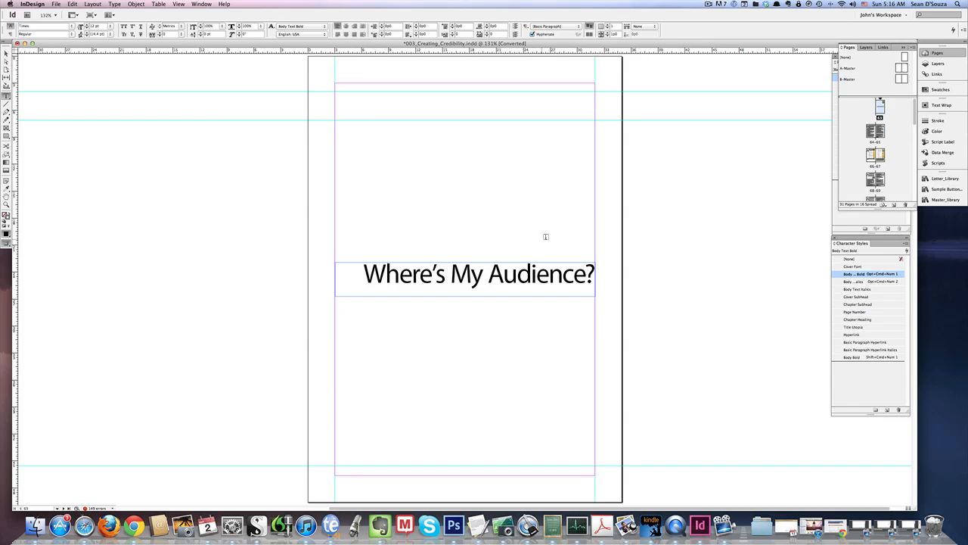
key("shift+Page_Down")
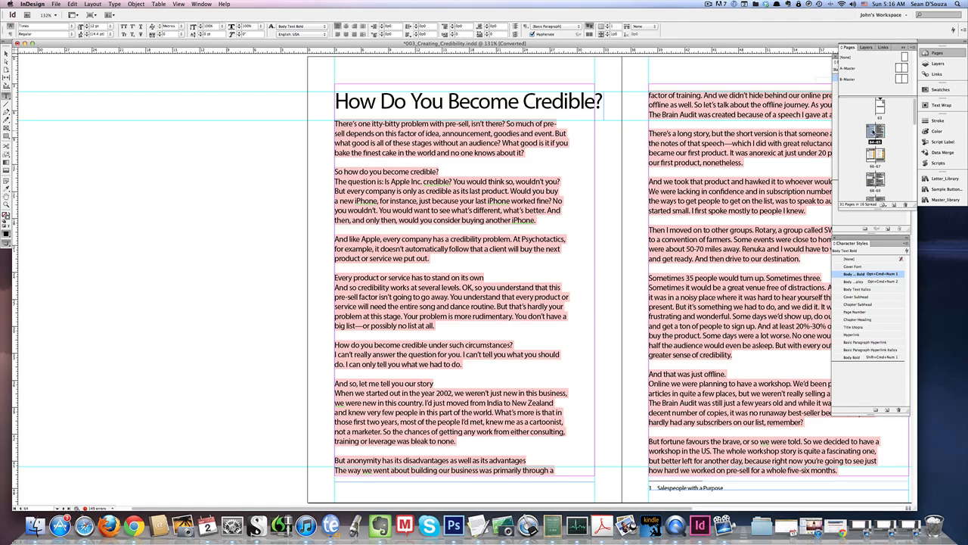
double_click(880, 105)
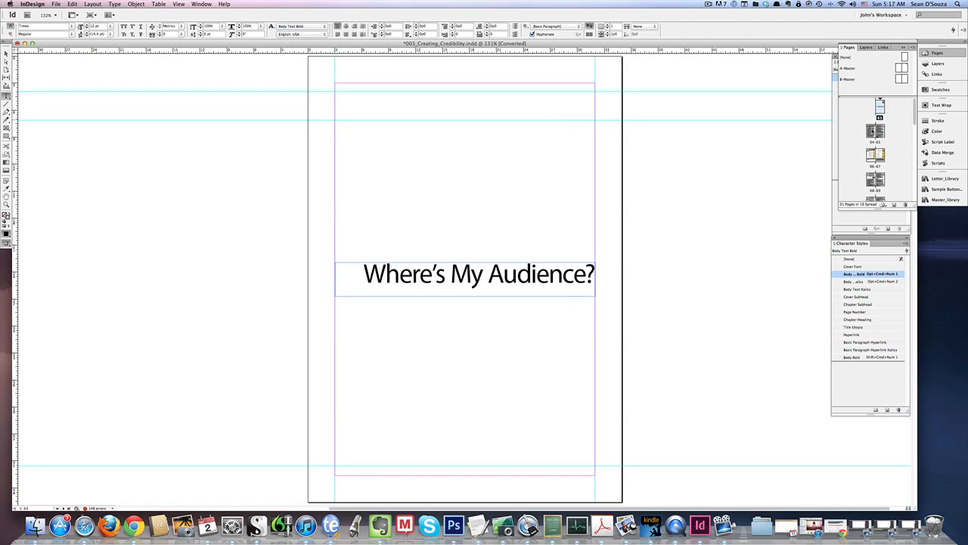
double_click(875, 132)
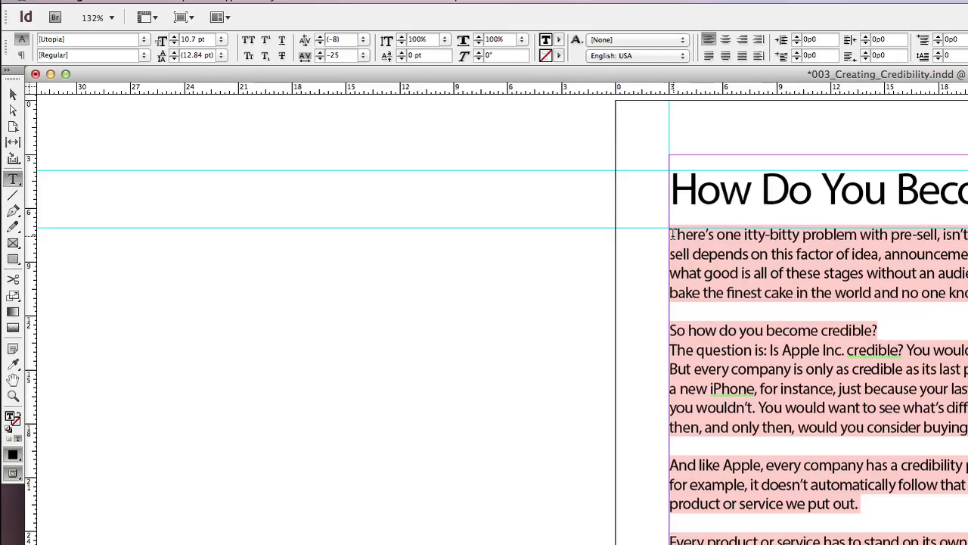
left_click_drag(670, 234, 527, 481)
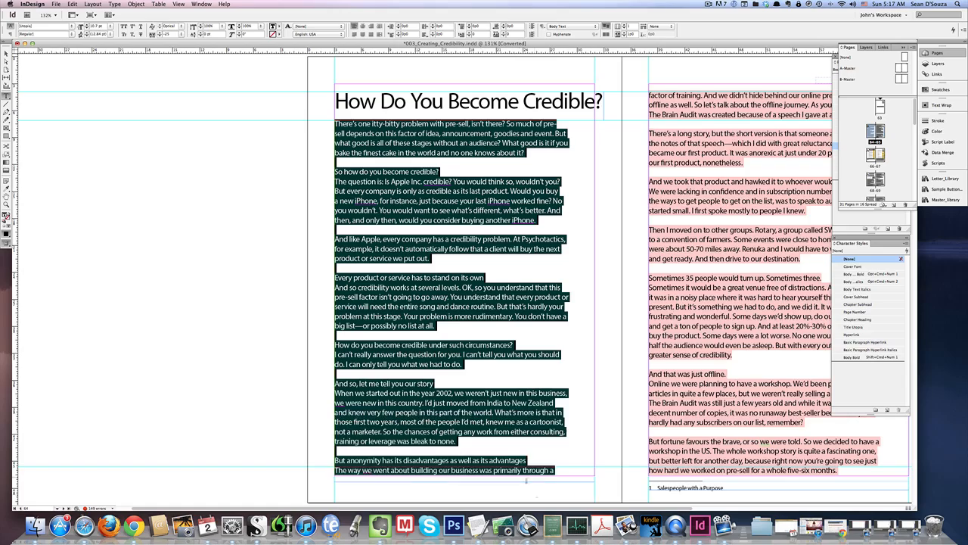
left_click_drag(624, 467, 837, 470)
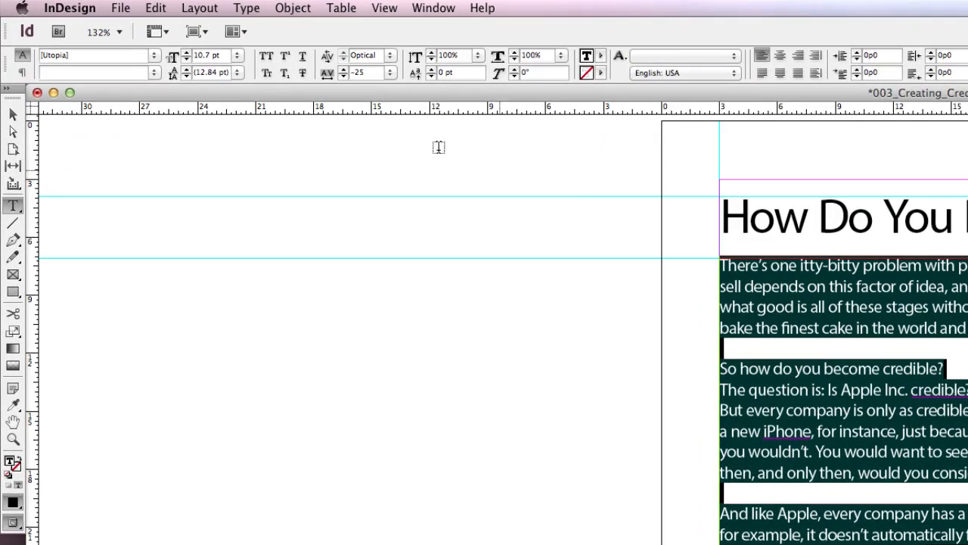
left_click(154, 56)
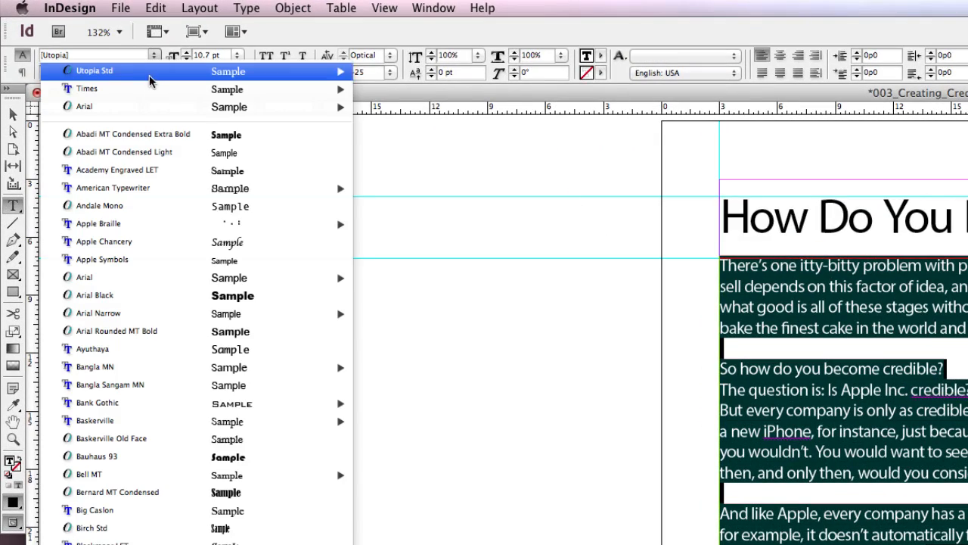
mouse_move(153, 77)
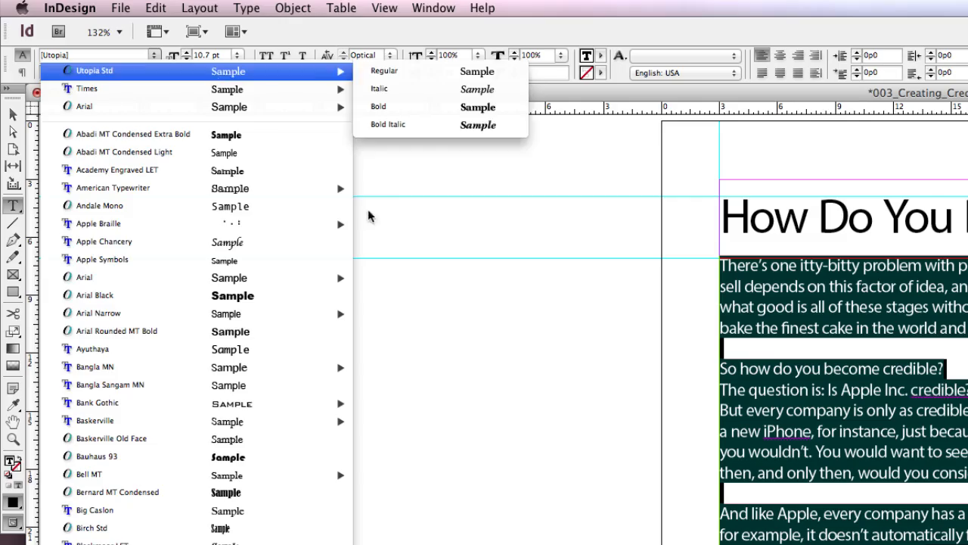
left_click(370, 218)
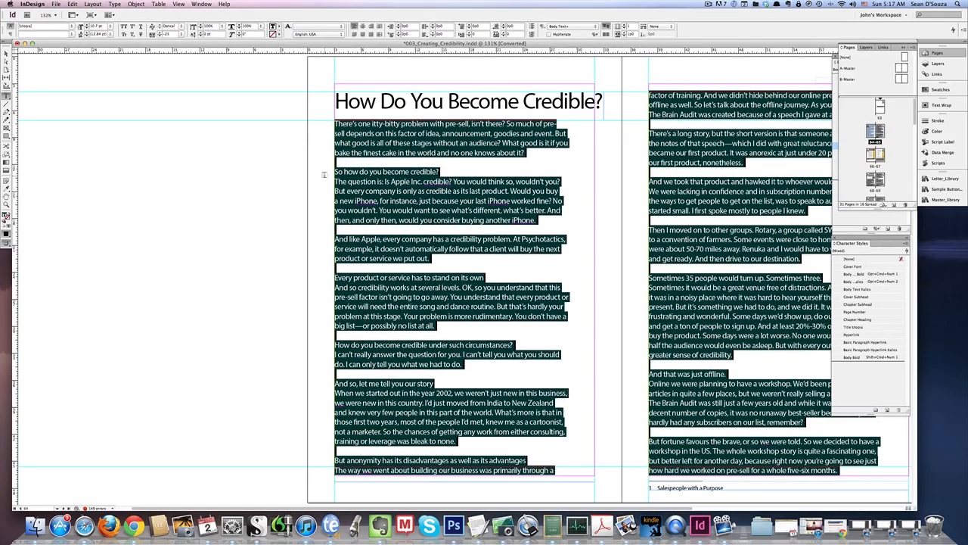
left_click(697, 369)
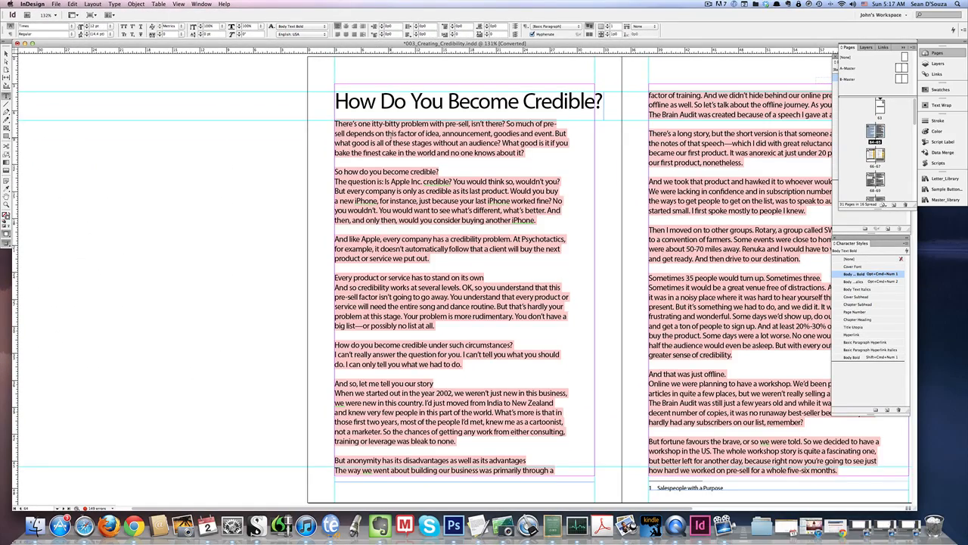
- Set the passage from "So much of pre-sell" to "What good is it if you" in the first paragraph to Utopia Std Regular
left_click_drag(507, 124, 568, 143)
left_click(74, 27)
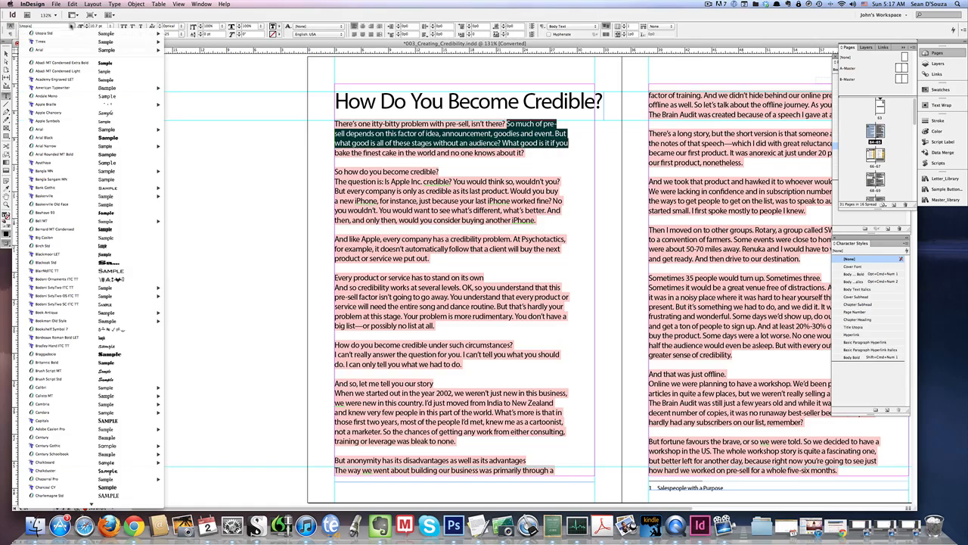
mouse_move(66, 35)
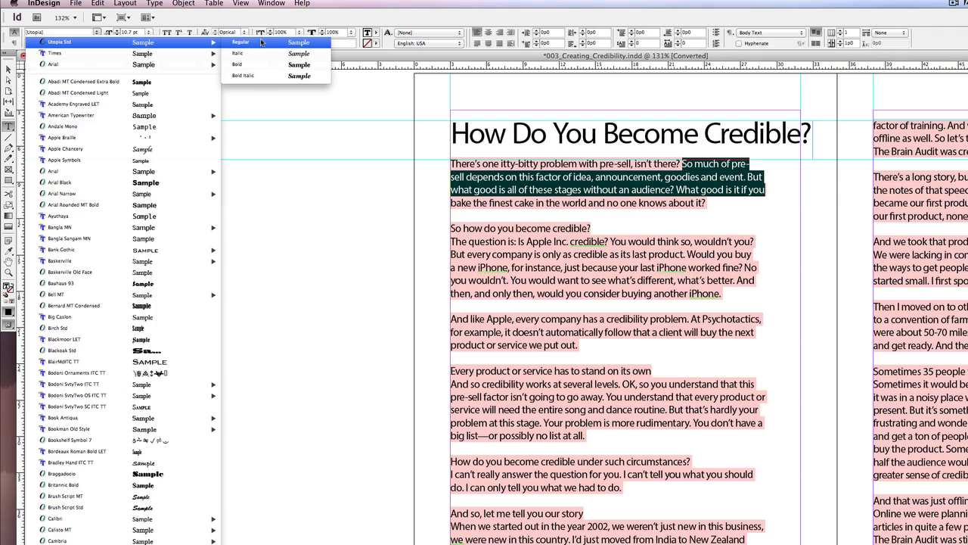
left_click(261, 42)
- Look through the pages up to the spread 74-75 for text still highlighted as missing its font, and return to pages 64-65
left_click(8, 70)
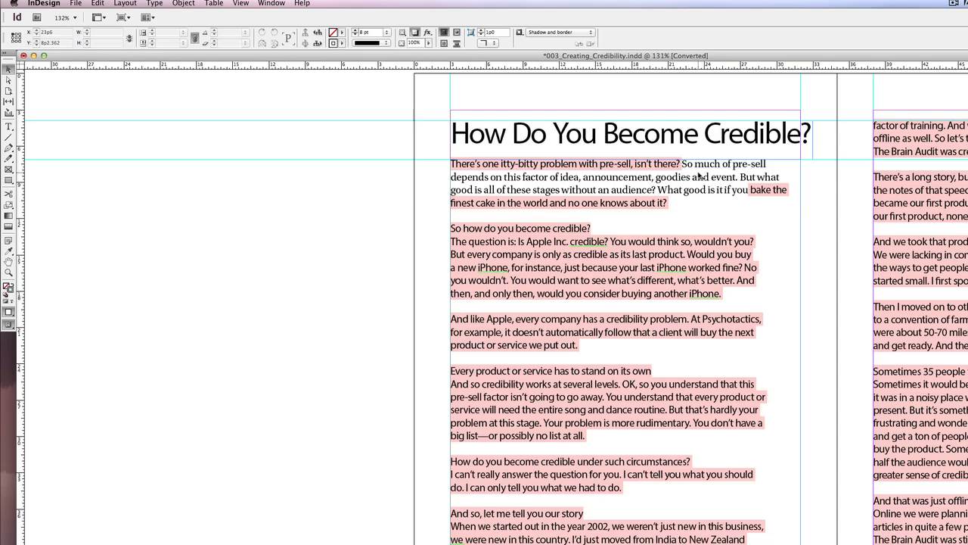
key("Page_Down")
key("Page_Down")
key("Page_Down")
key("Page_Down")
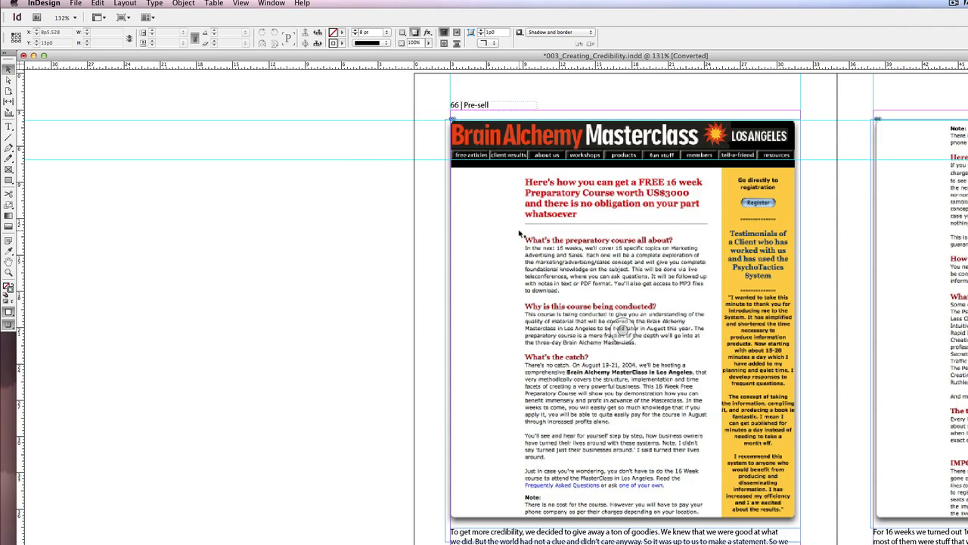
key("Page_Down")
key("Page_Down")
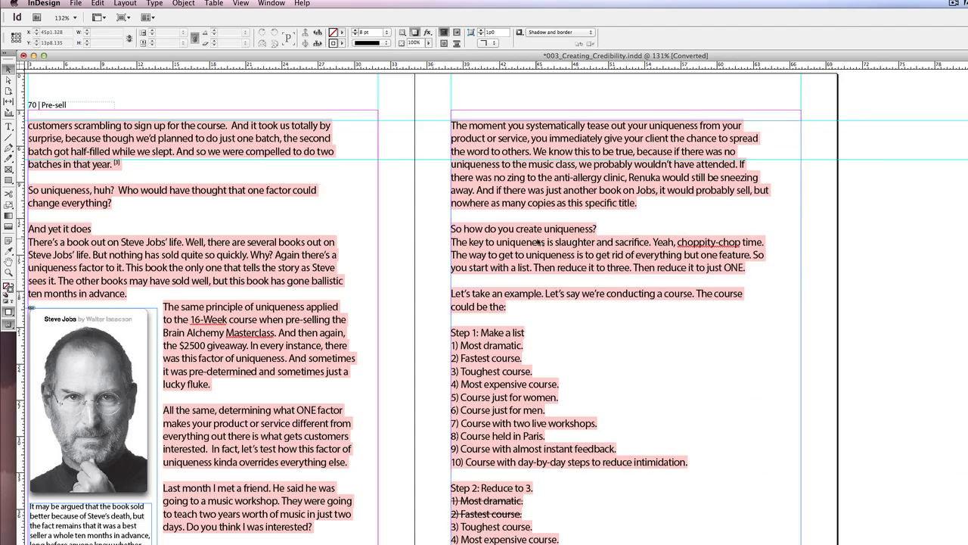
key("Page_Down")
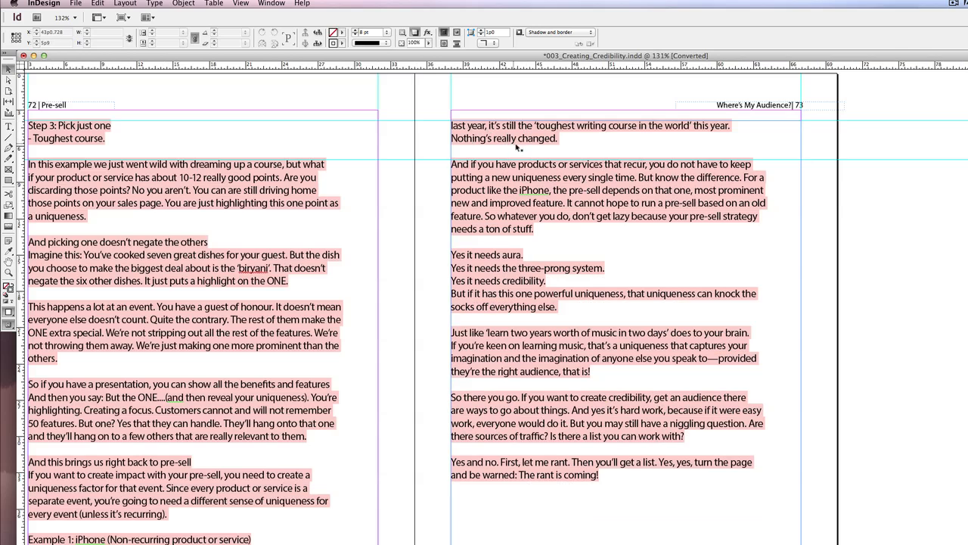
key("Page_Down")
key("shift+Page_Down")
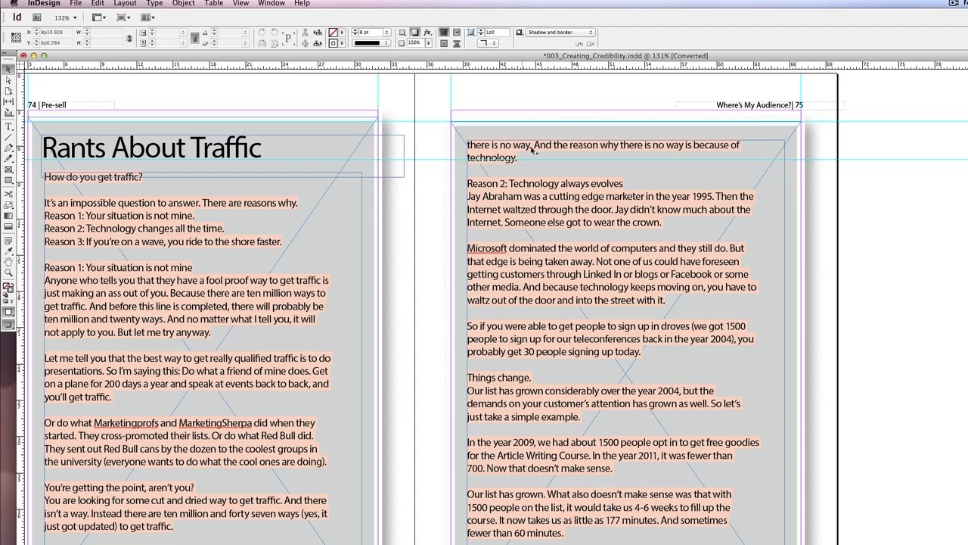
key("shift+Page_Up")
key("Page_Up")
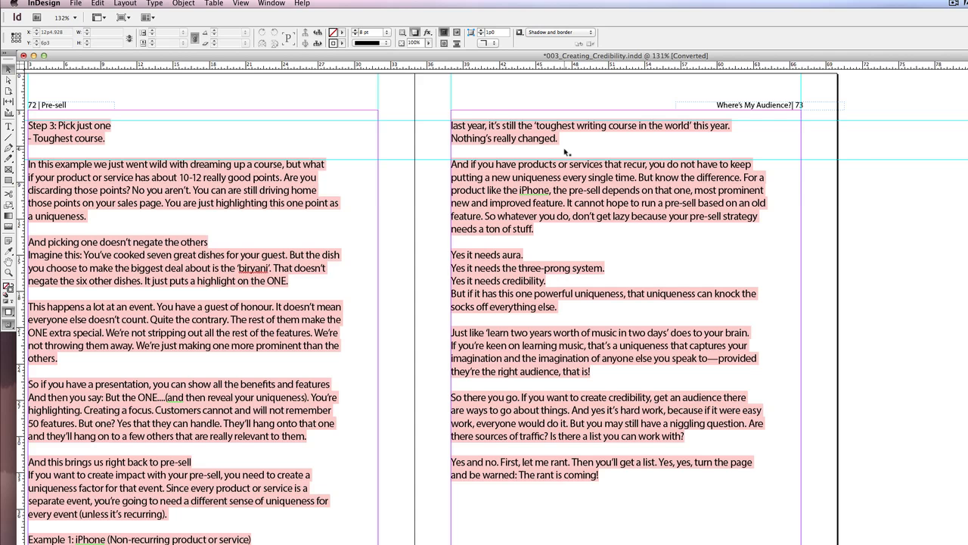
key("Page_Up")
key("Page_Up")
key("Page_Up")
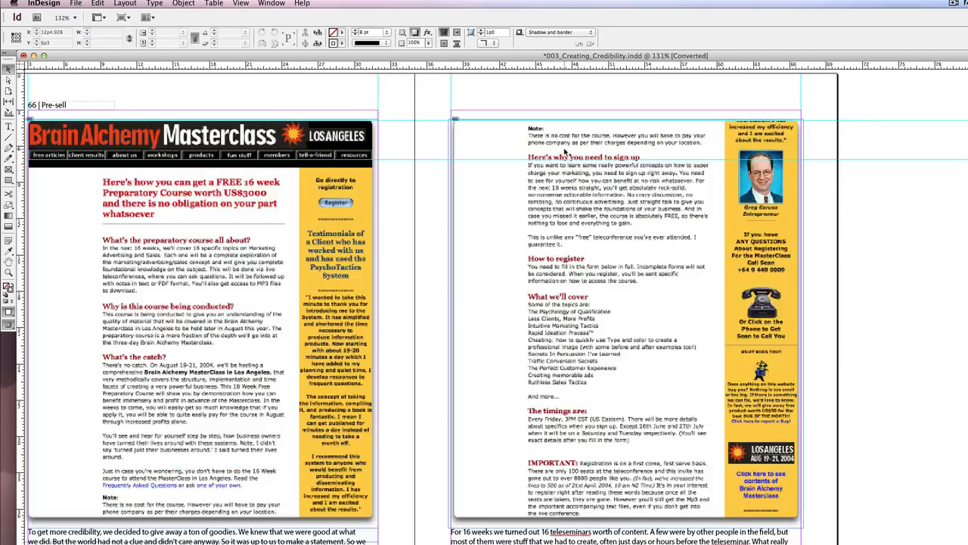
key("Page_Up")
key("Page_Up")
key("Page_Down")
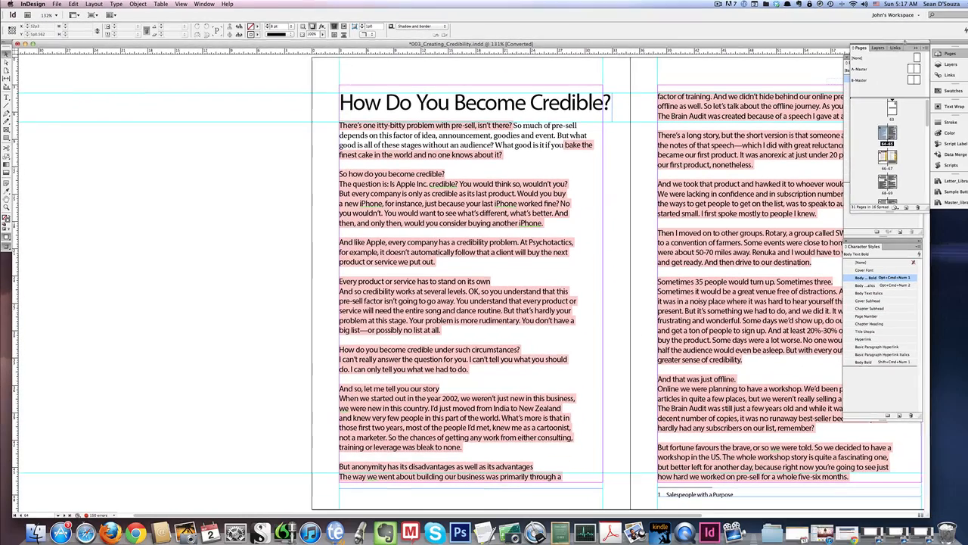
- Examine the paragraph and character styles applied to several body paragraphs on page 64 and to the word "credible?" in the first subheading
left_click(916, 47)
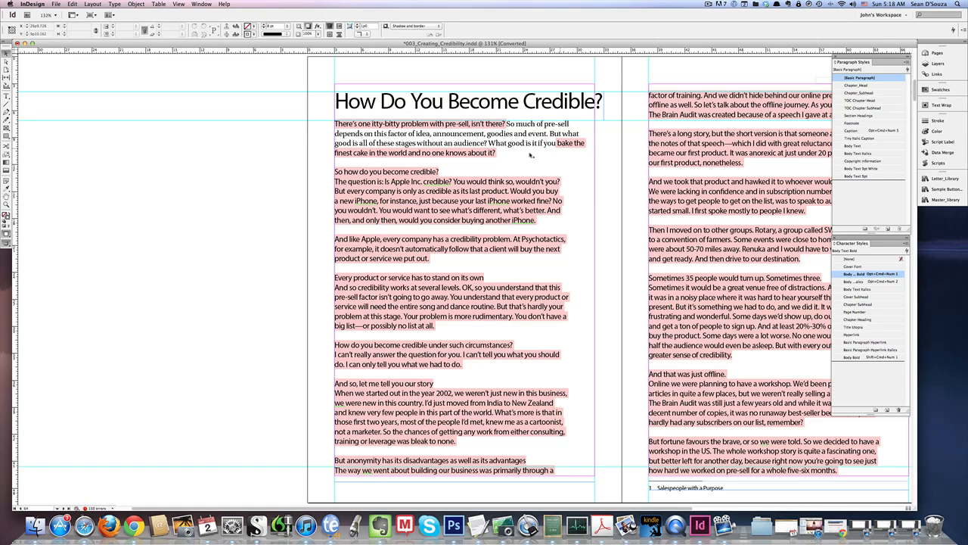
left_click(6, 95)
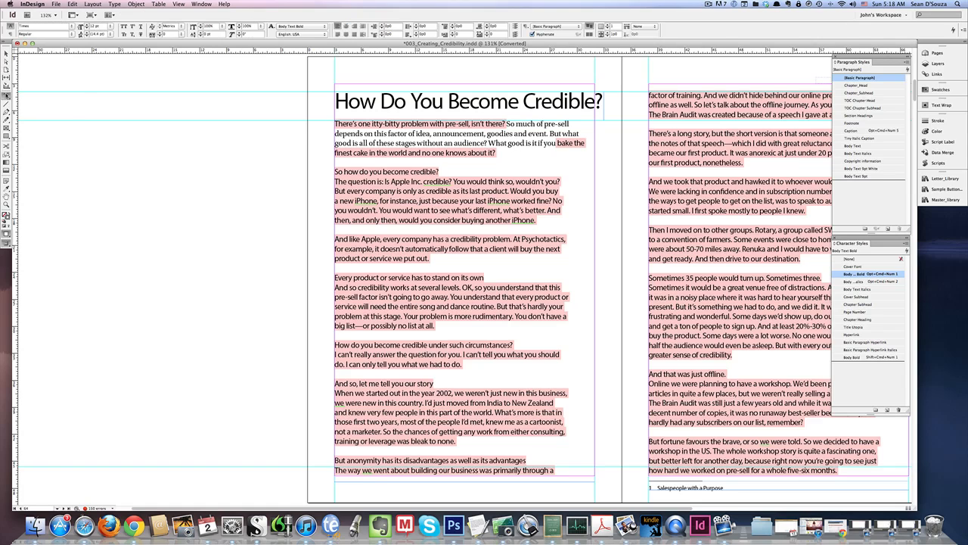
left_click(362, 133)
left_click_drag(335, 124, 586, 143)
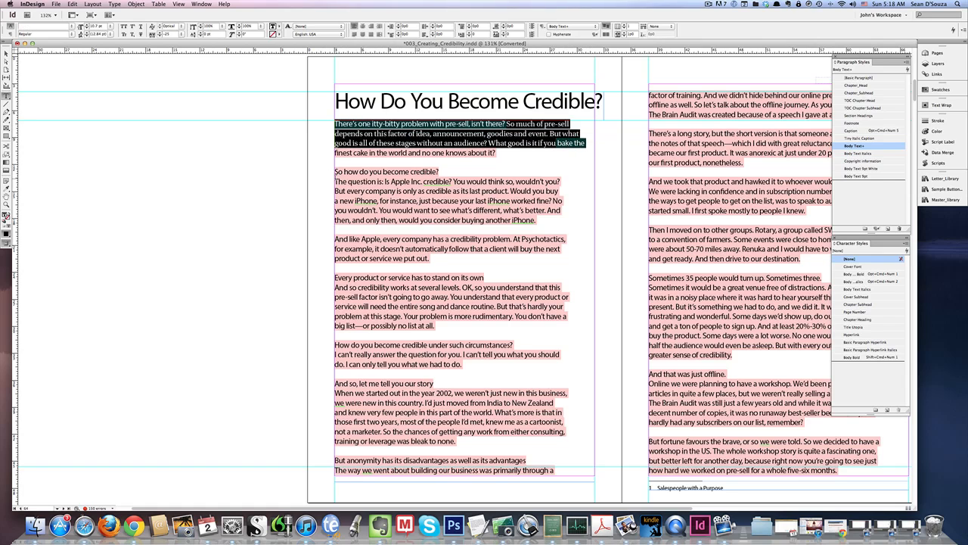
left_click_drag(336, 182, 538, 220)
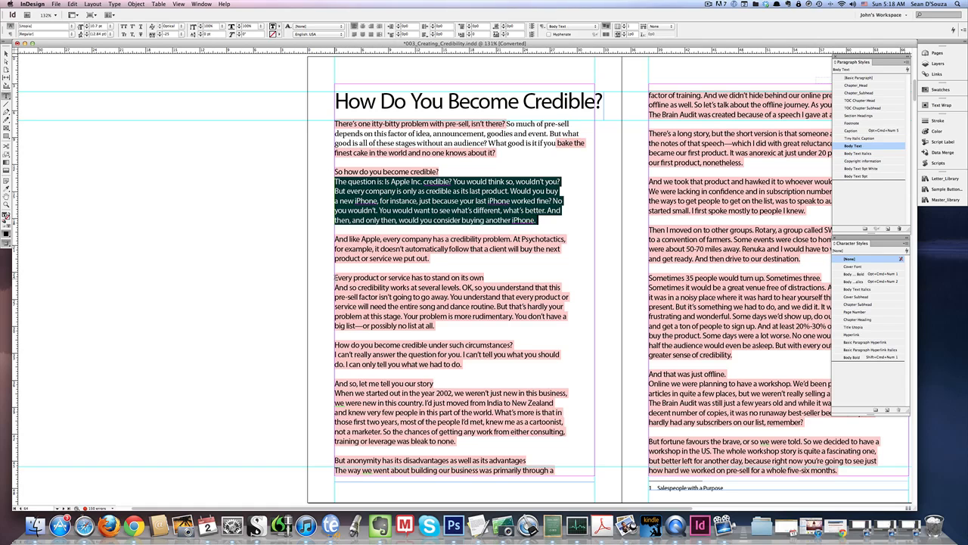
left_click_drag(335, 277, 482, 345)
left_click_drag(335, 345, 350, 355)
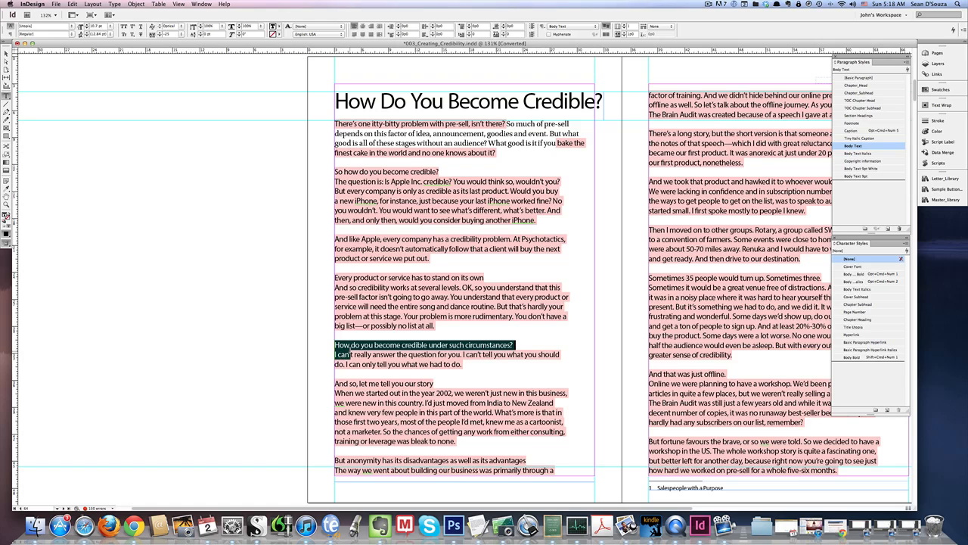
left_click_drag(336, 392, 518, 445)
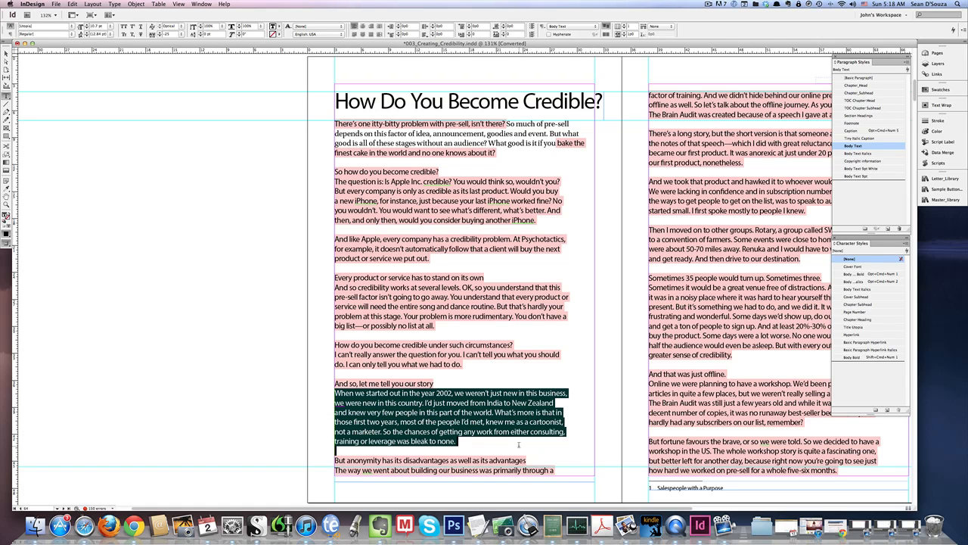
left_click(413, 171)
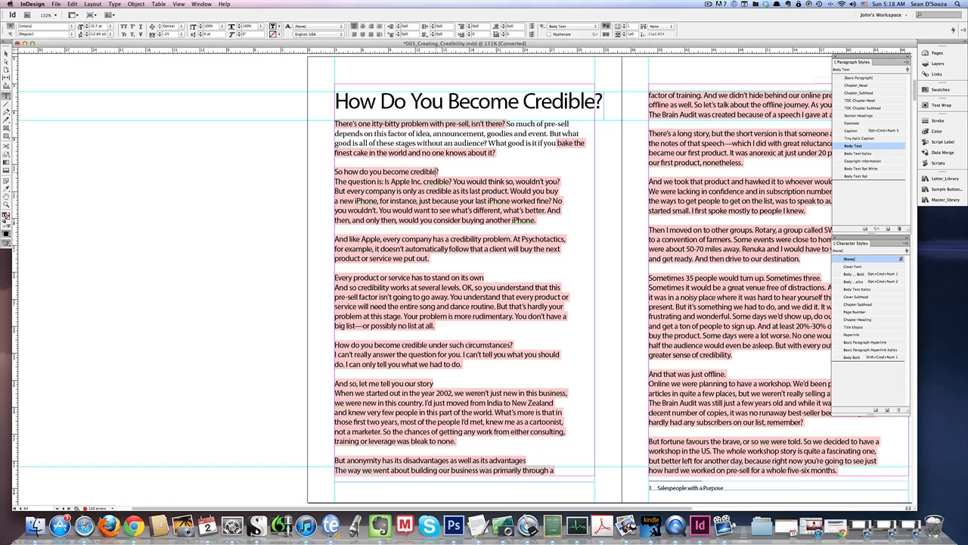
left_click_drag(411, 171, 443, 172)
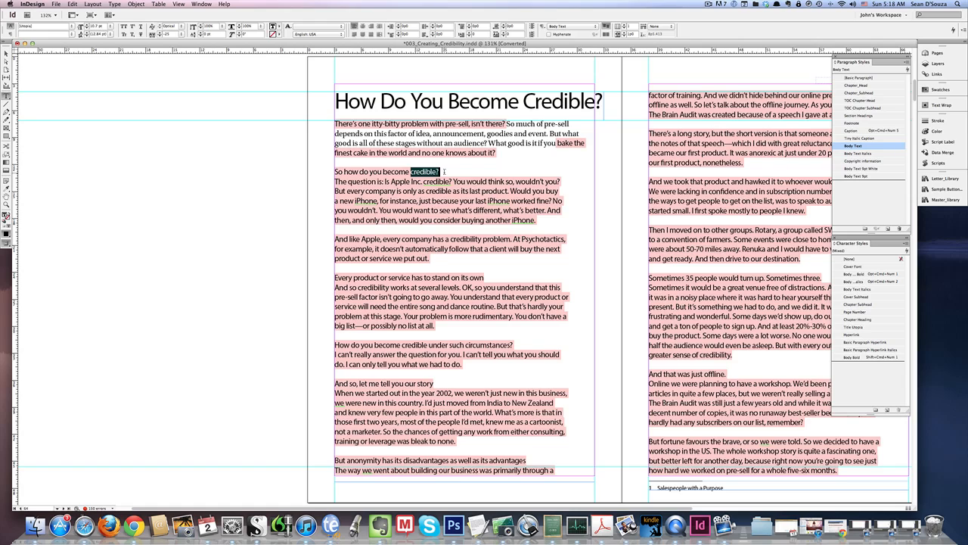
- Compare the styles applied to the first two subheadings on page 64 with those on "Apple" and "You understand that every product" in the body text
left_click_drag(335, 172, 447, 171)
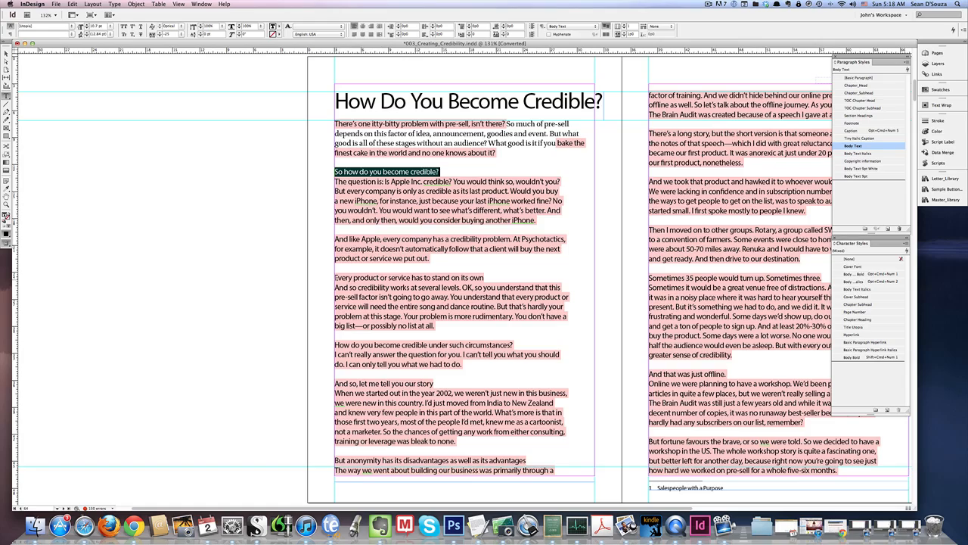
left_click_drag(335, 278, 485, 275)
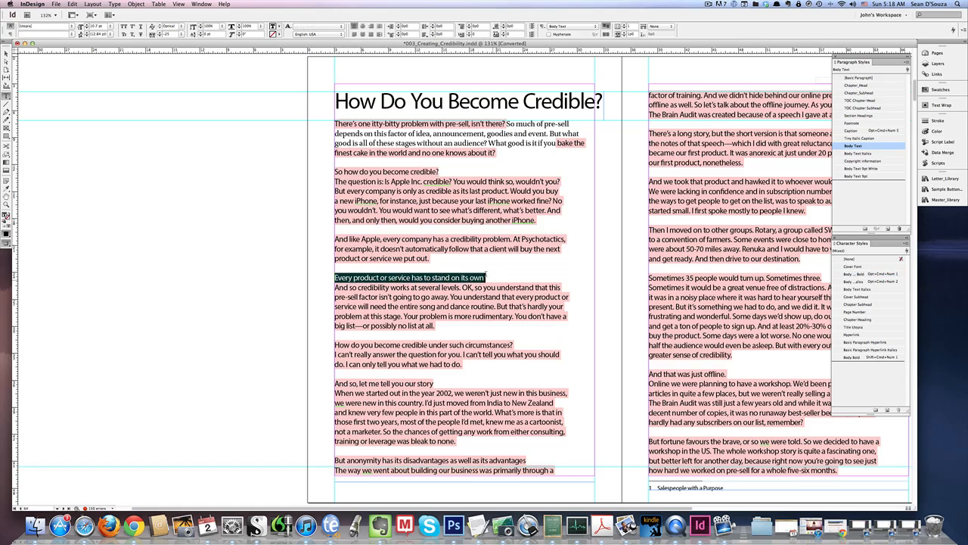
left_click_drag(361, 239, 381, 239)
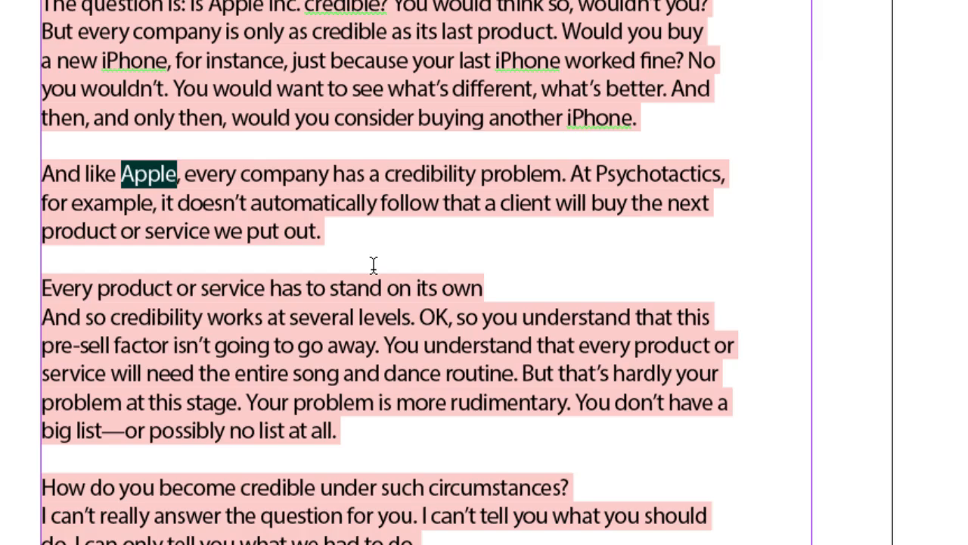
left_click(287, 41)
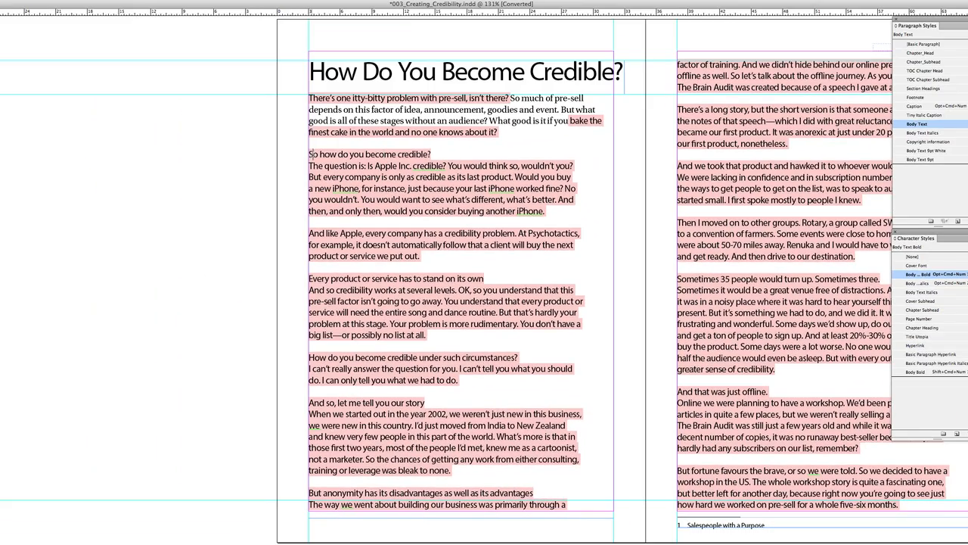
left_click_drag(313, 155, 386, 155)
left_click(313, 154)
left_click_drag(309, 154, 459, 156)
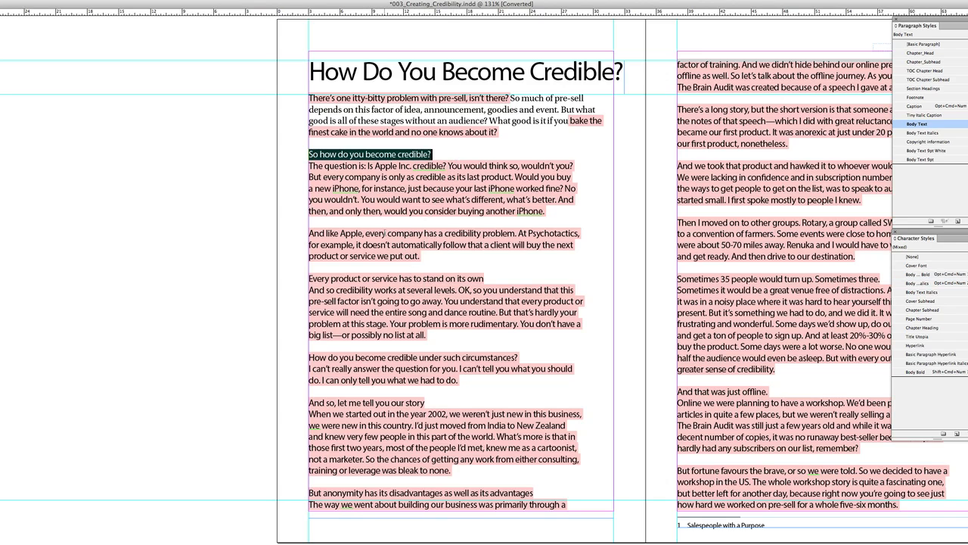
double_click(344, 233)
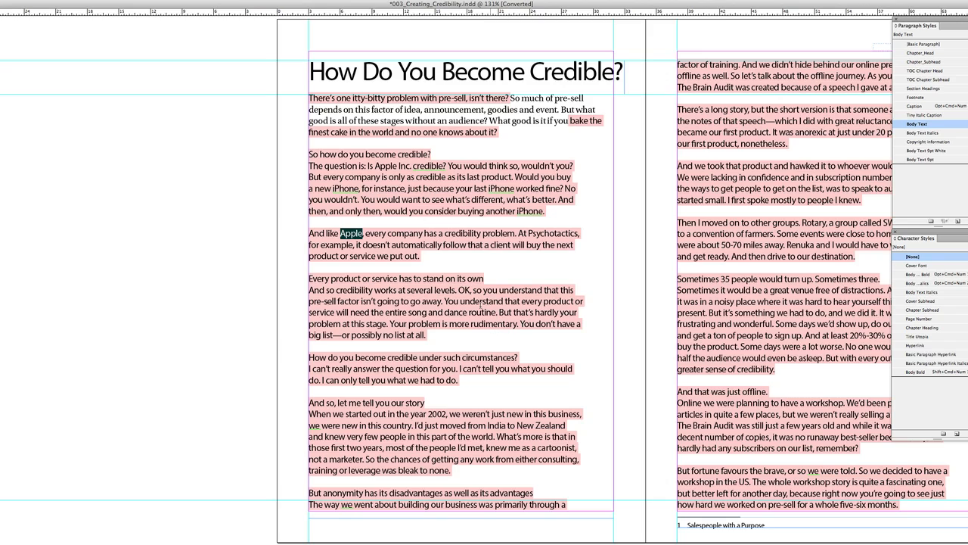
left_click_drag(443, 301, 575, 302)
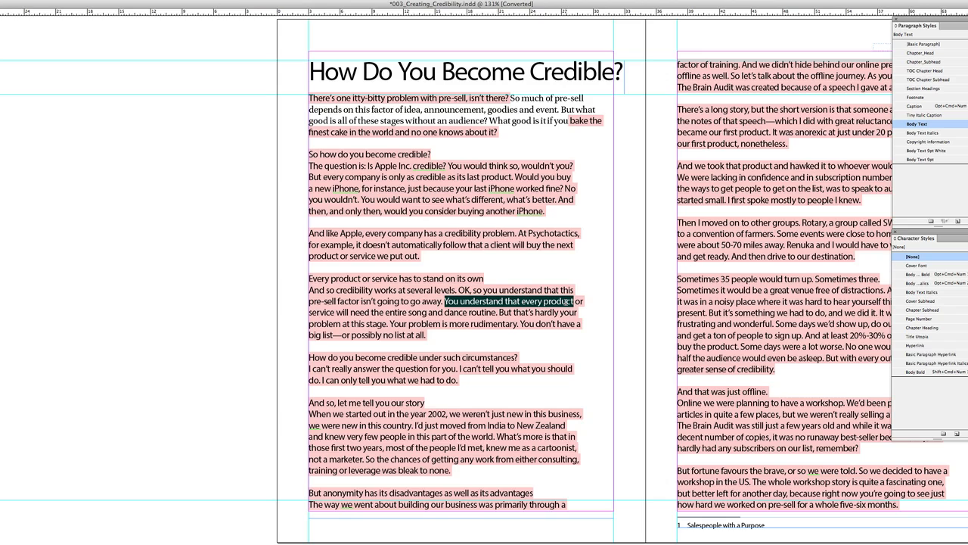
- Examine the paragraph and character styles on the page 64 opening paragraphs and on three body paragraphs of page 65
left_click(416, 199)
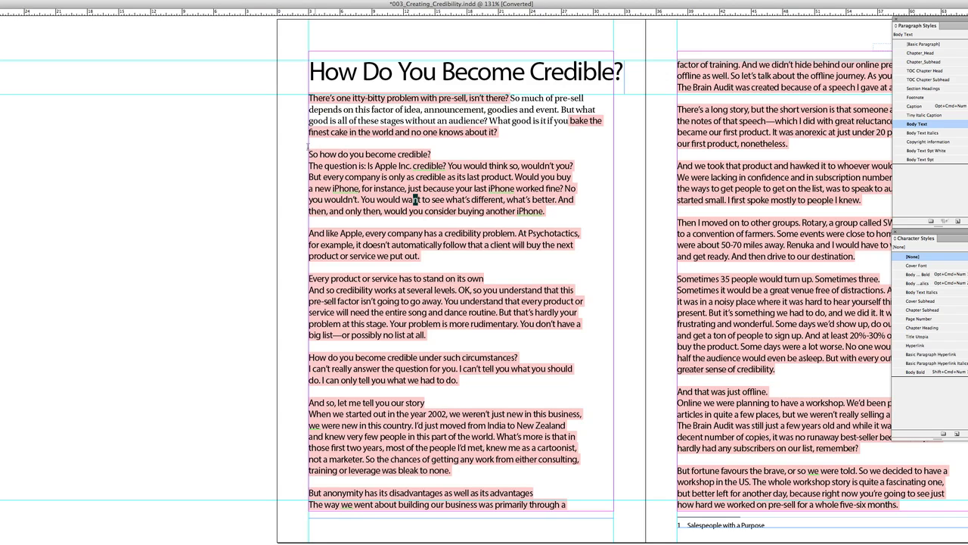
left_click_drag(310, 165, 551, 210)
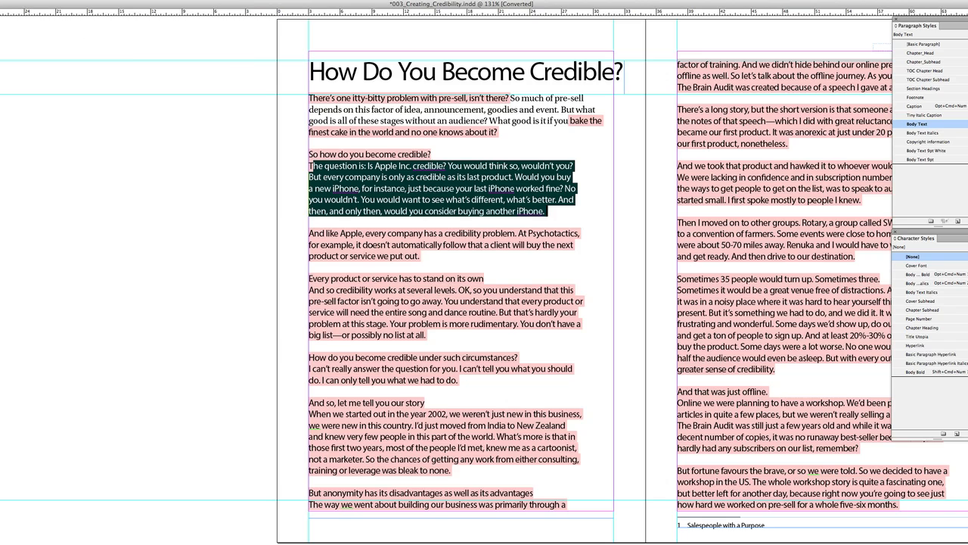
key("Escape")
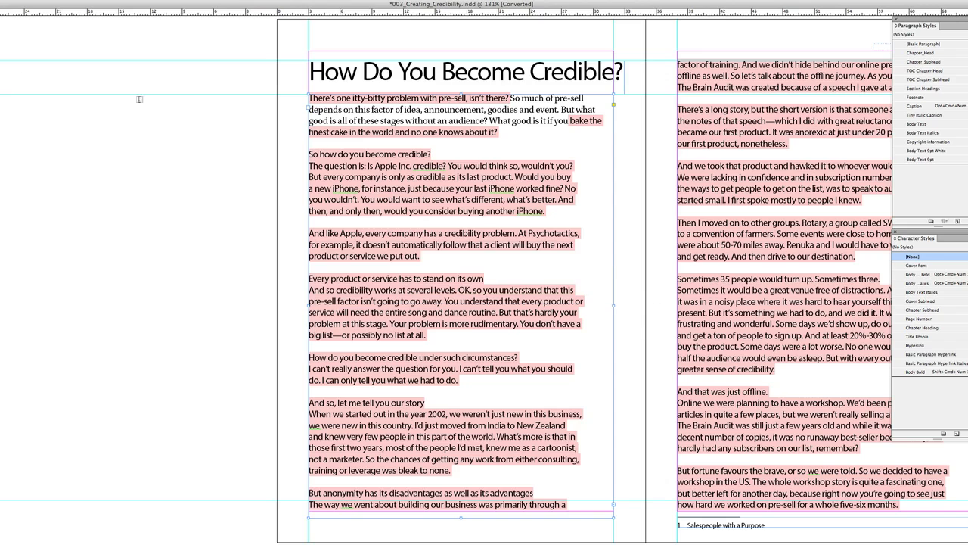
left_click(339, 110)
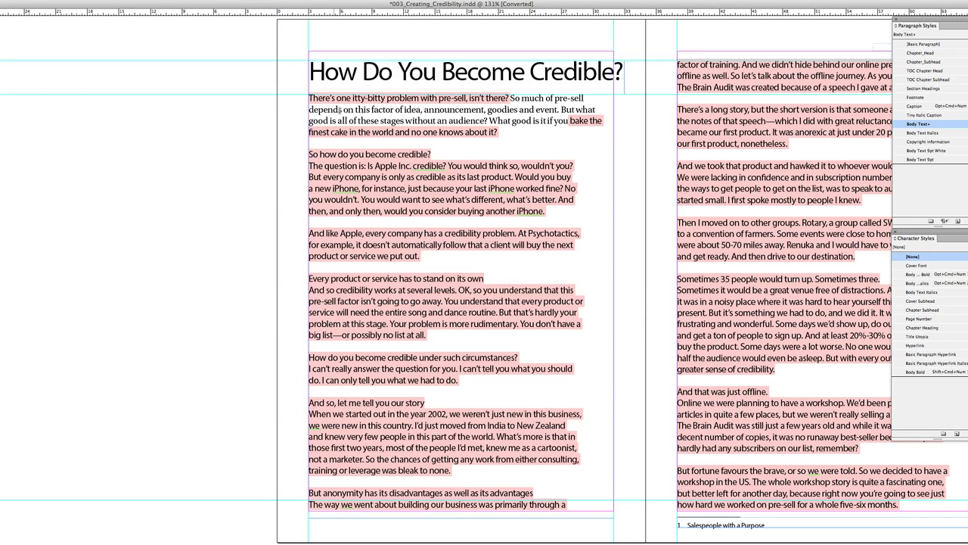
left_click_drag(343, 168, 388, 188)
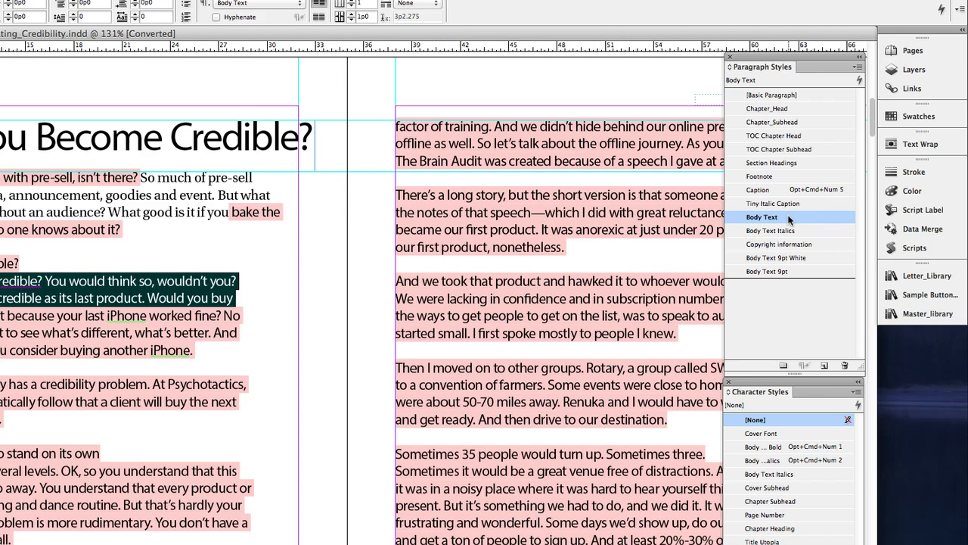
left_click_drag(457, 153, 479, 154)
left_click_drag(505, 195, 545, 213)
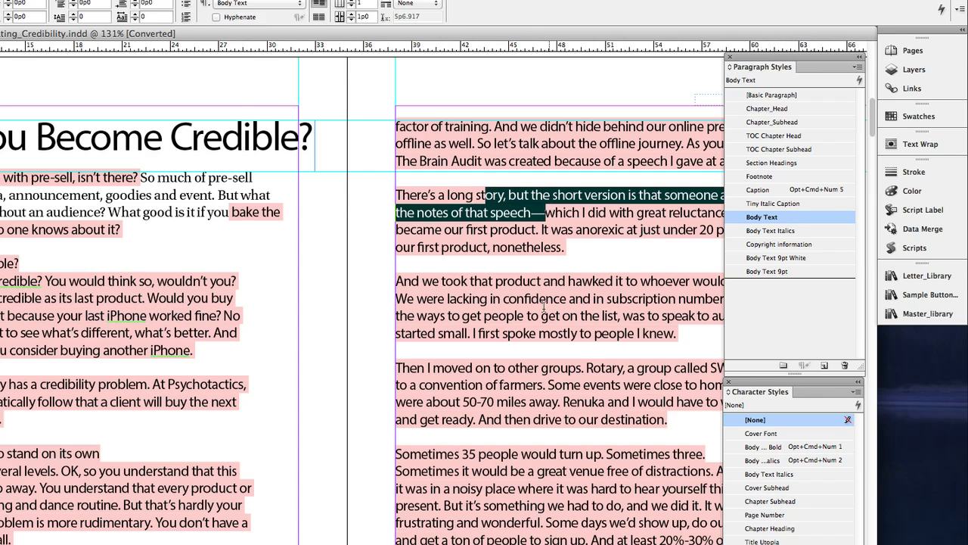
left_click_drag(469, 281, 508, 315)
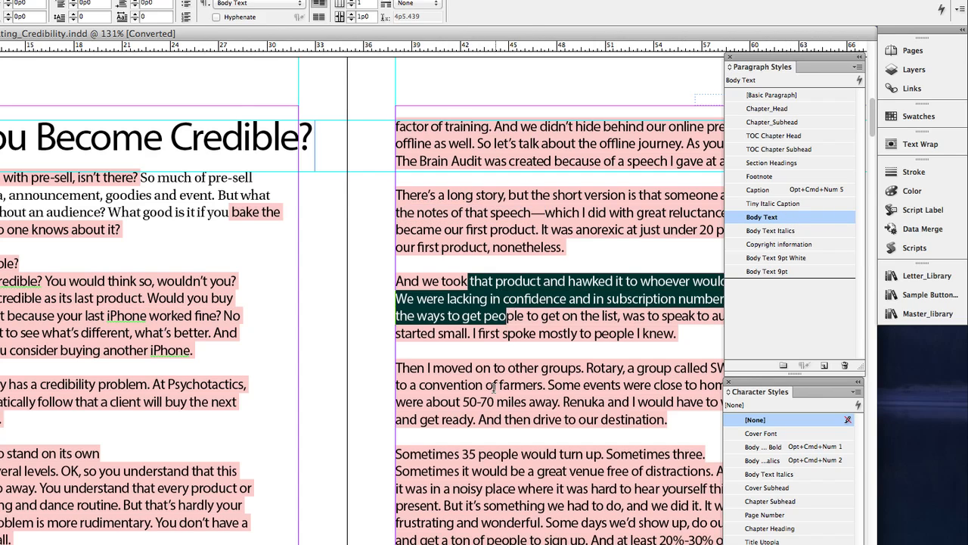
left_click_drag(494, 385, 532, 420)
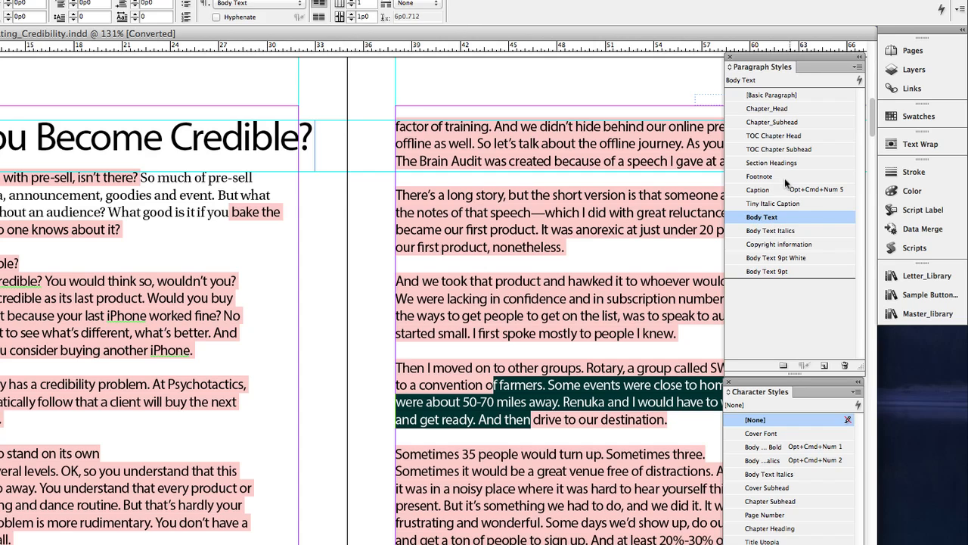
- Rename the Body Text paragraph style as James Bond
double_click(760, 218)
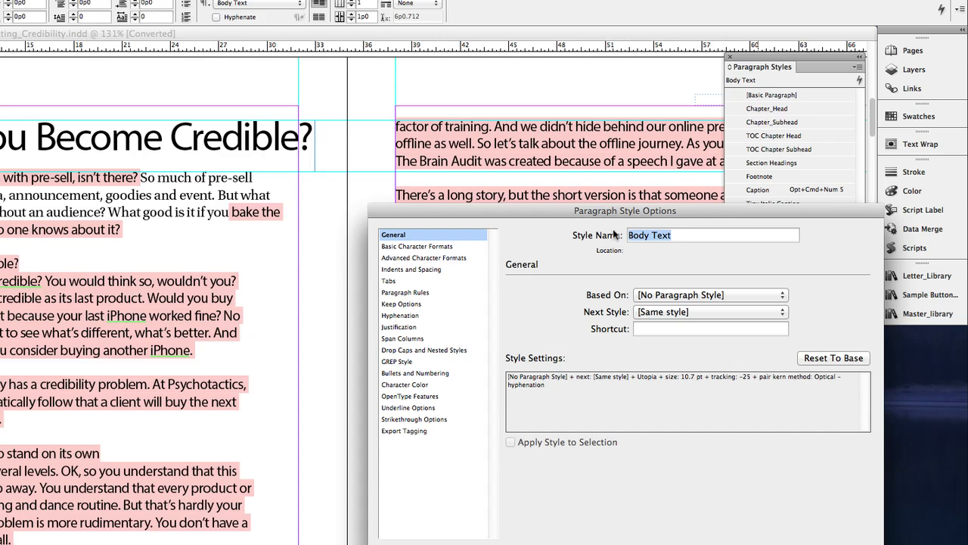
type("James N")
key("BackSpace")
key("BackSpace")
type("Bond")
key("Return")
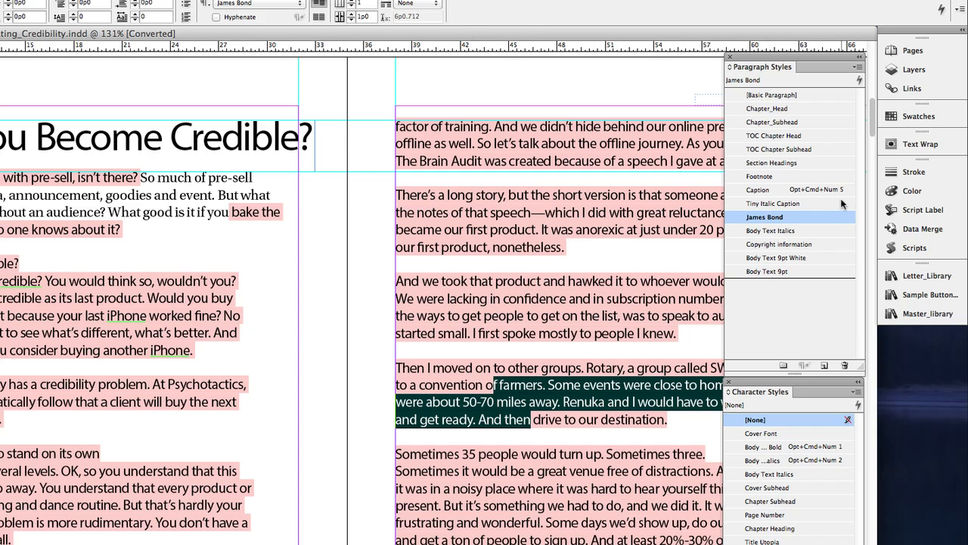
- Compare the paragraph style applied to the body passages on page 64 with that of the heading "How Do You Become Credible?"
left_click(536, 420)
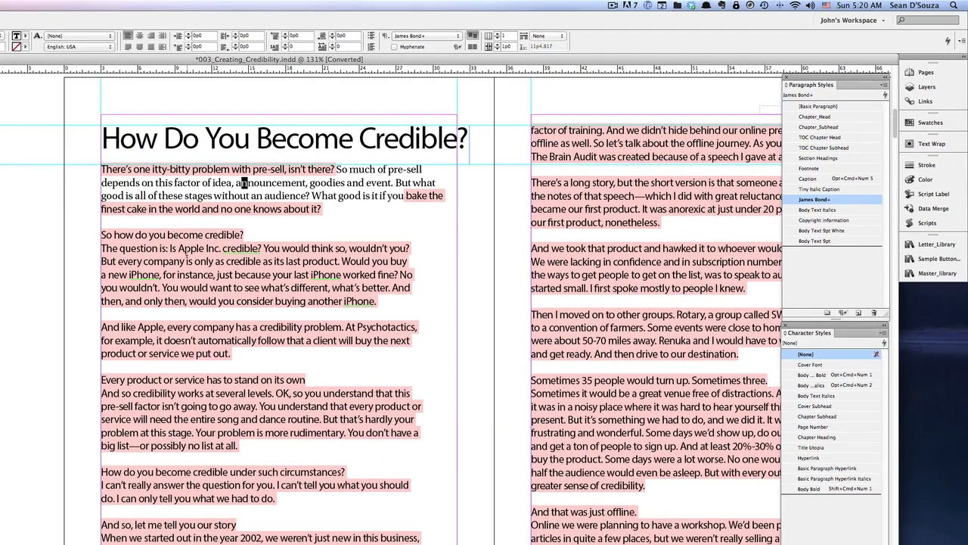
left_click_drag(186, 261, 394, 296)
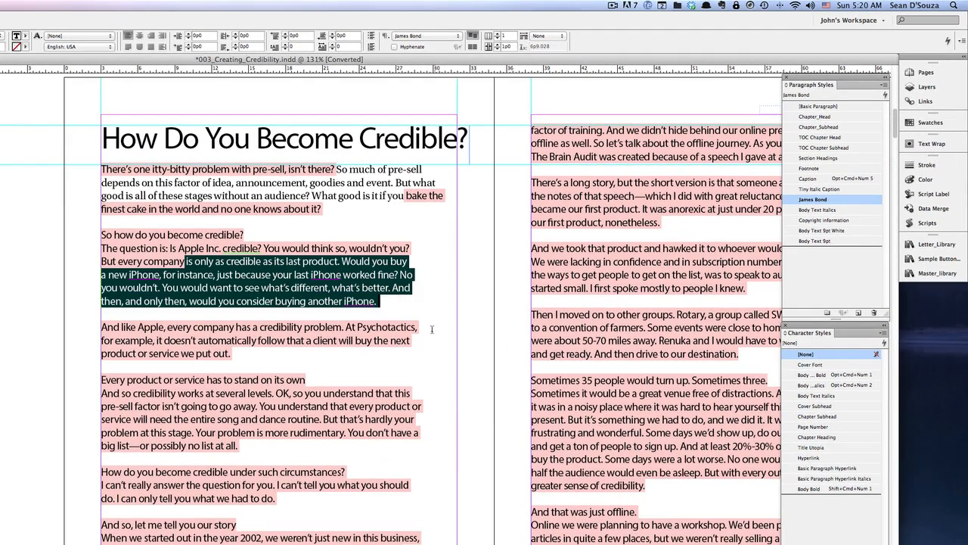
left_click_drag(312, 274, 306, 262)
left_click_drag(208, 262, 394, 278)
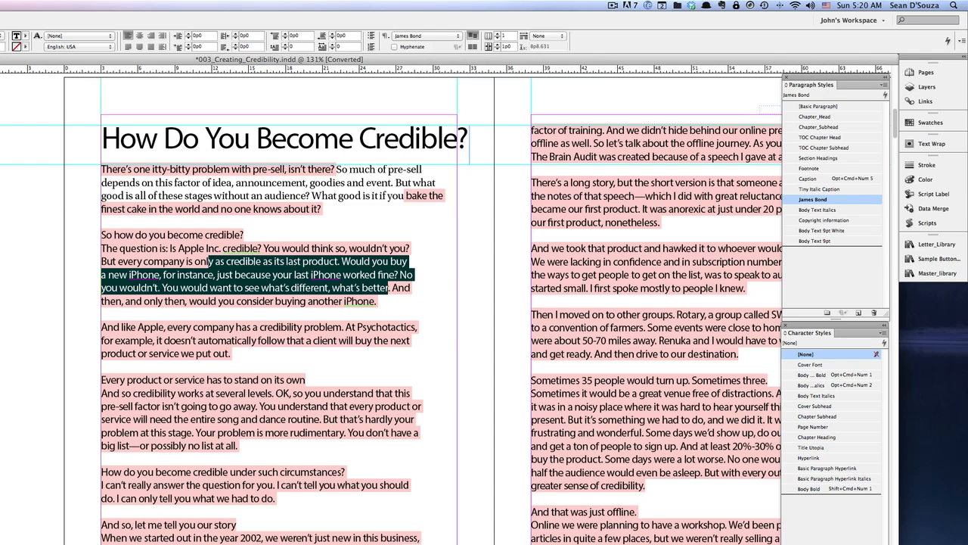
left_click_drag(168, 142, 377, 139)
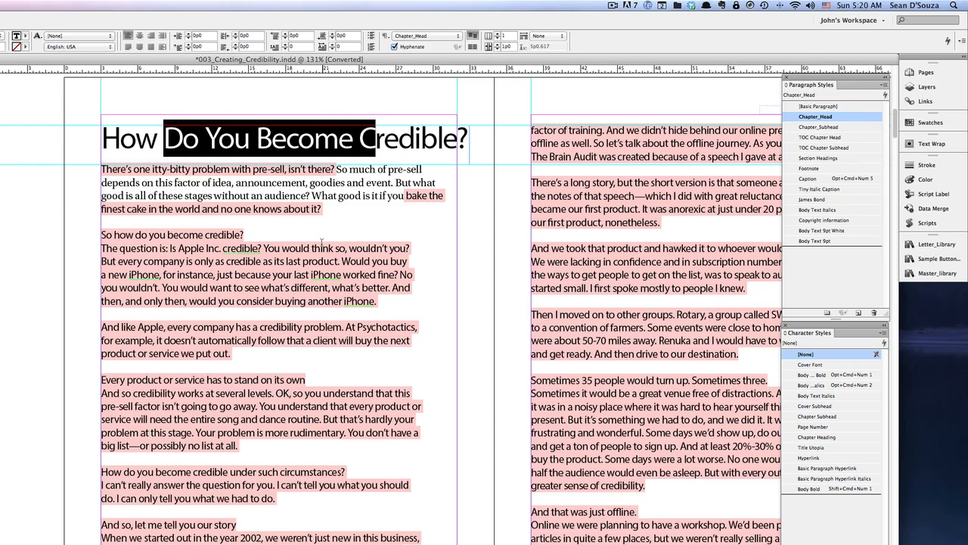
left_click_drag(318, 261, 387, 267)
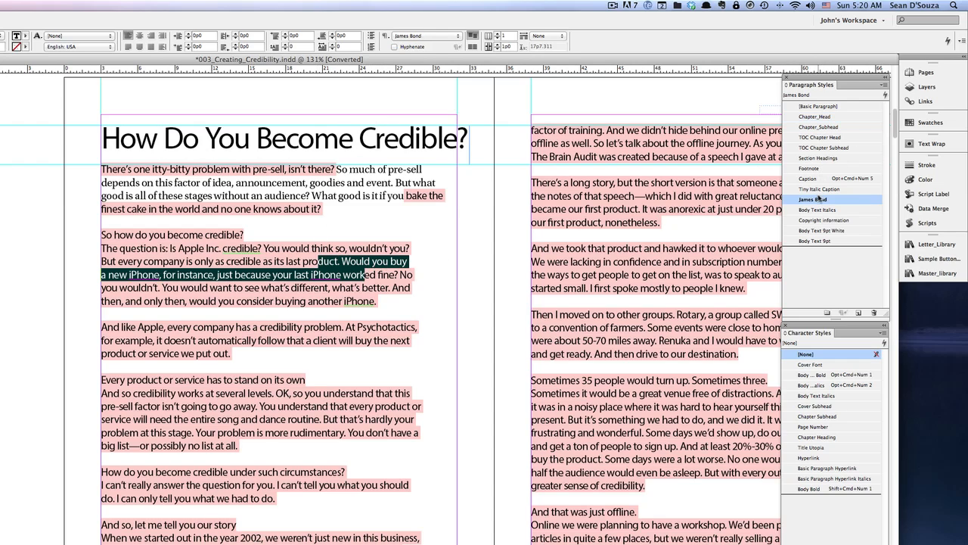
left_click_drag(301, 139, 404, 146)
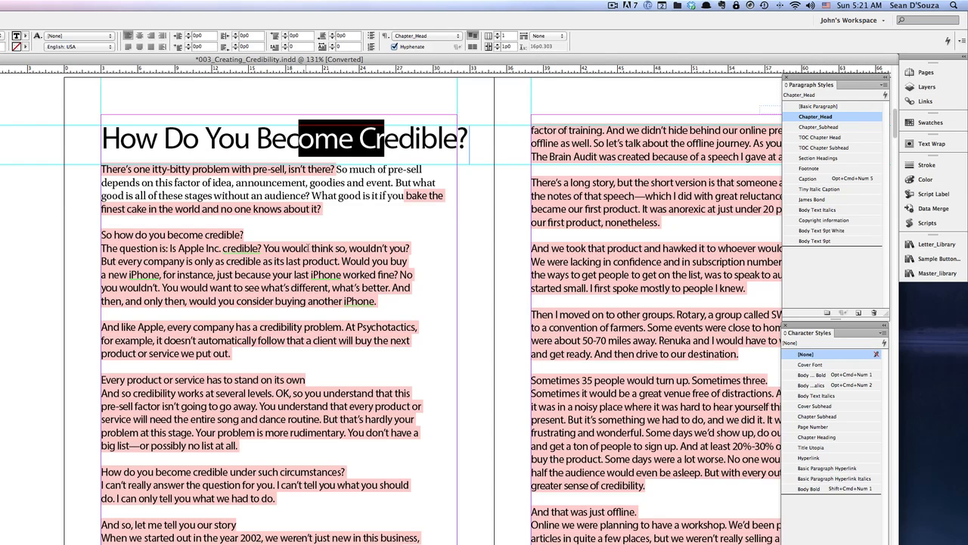
left_click_drag(295, 249, 360, 275)
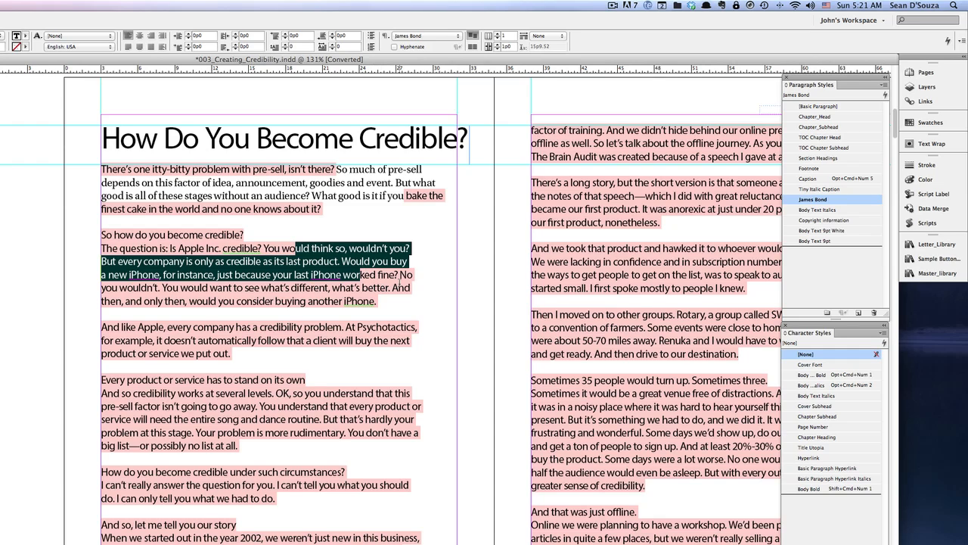
double_click(832, 201)
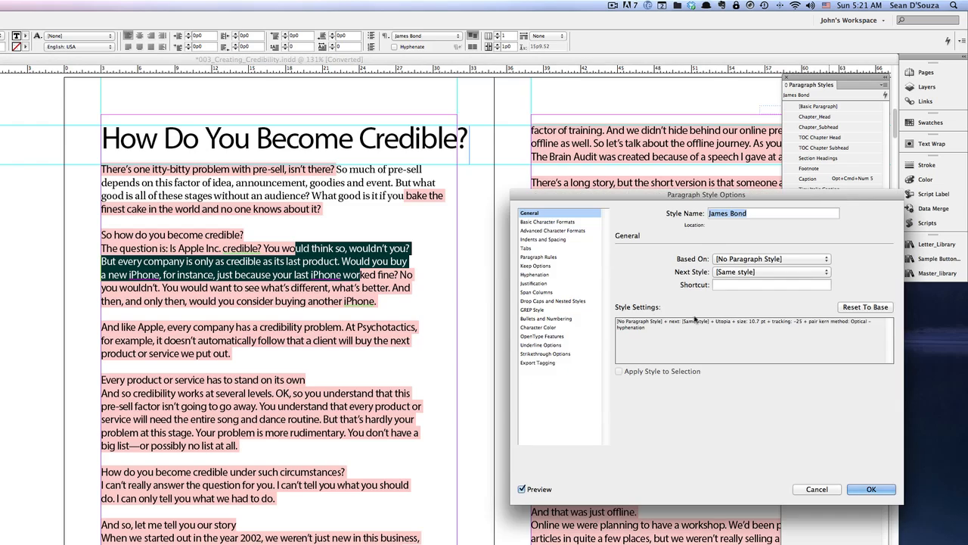
left_click(540, 221)
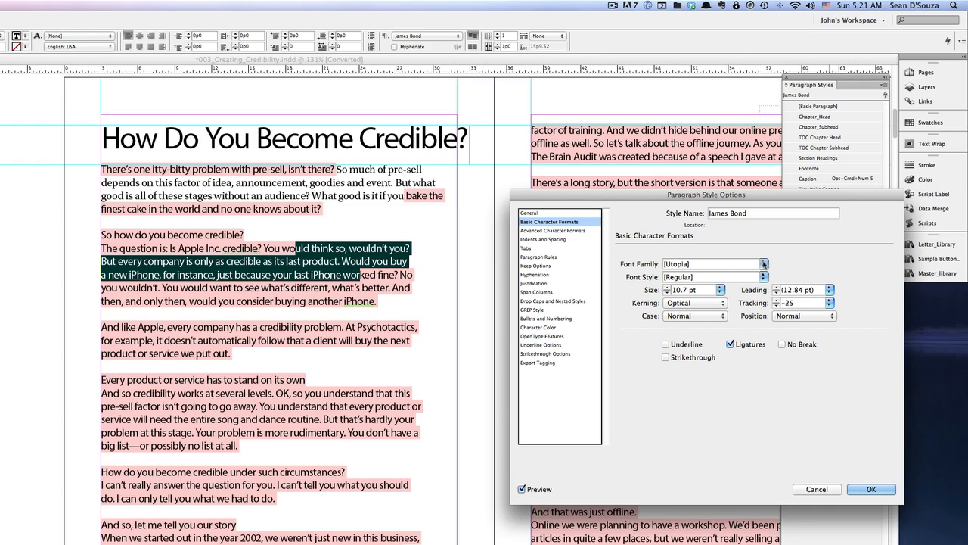
left_click(763, 263)
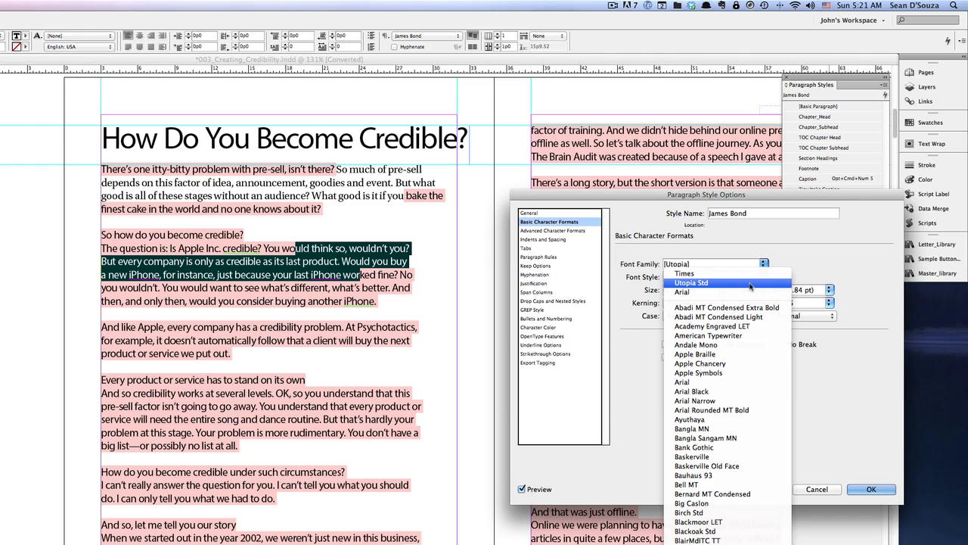
left_click(750, 285)
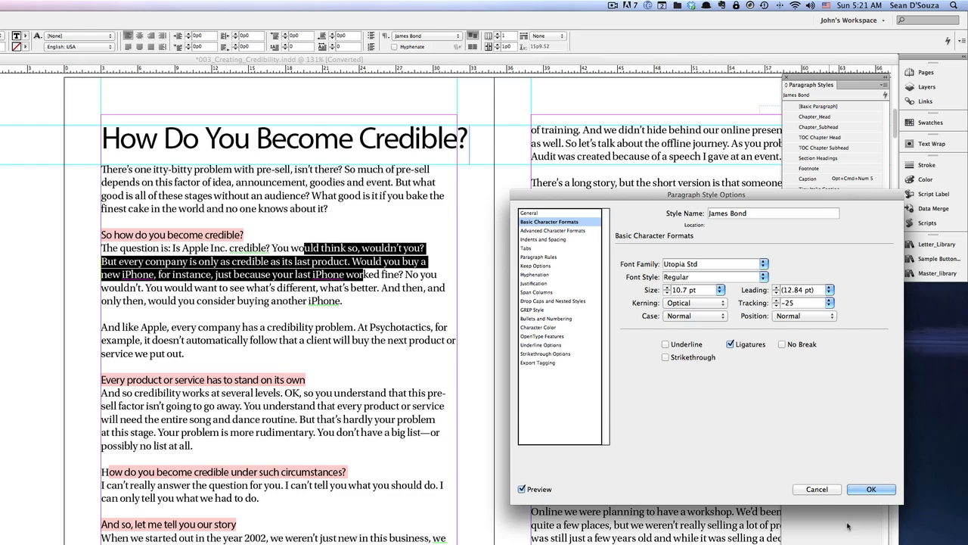
left_click(815, 491)
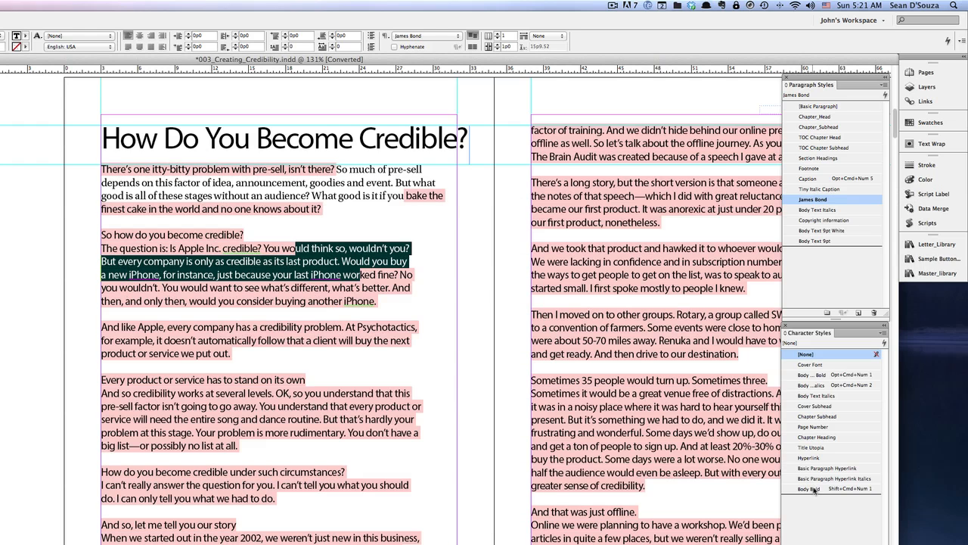
- Set the James Bond paragraph style's font family to Utopia Std and check the pages up to page 69 for text still highlighted
double_click(810, 200)
left_click(552, 222)
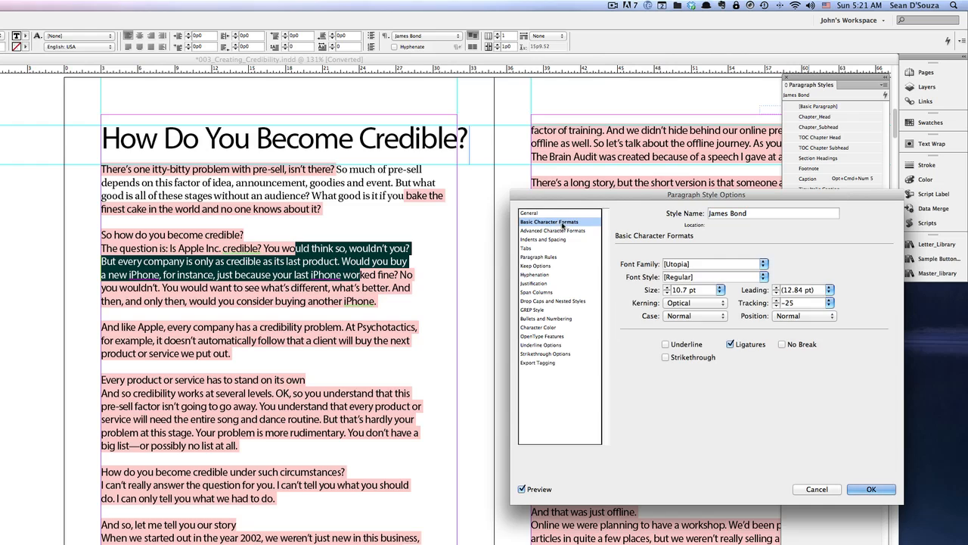
left_click(764, 263)
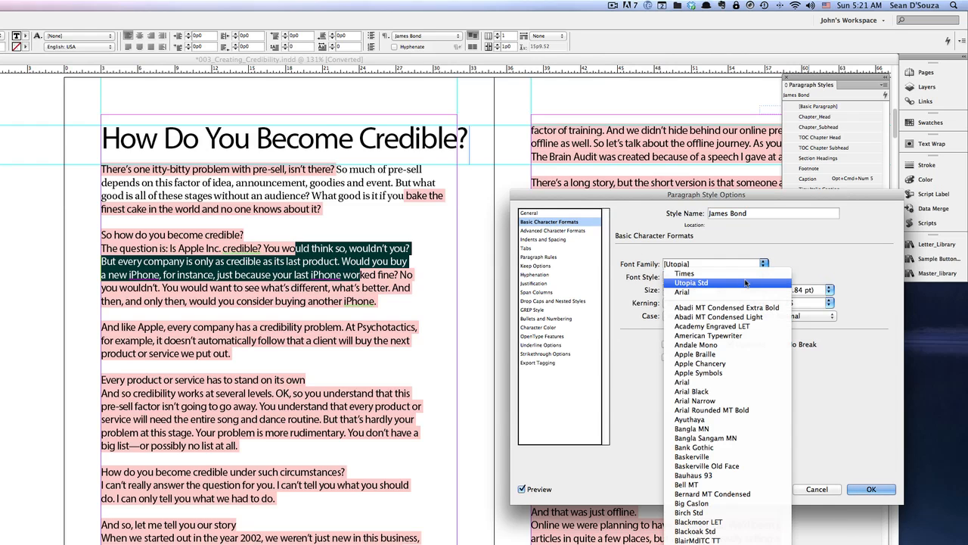
left_click(747, 283)
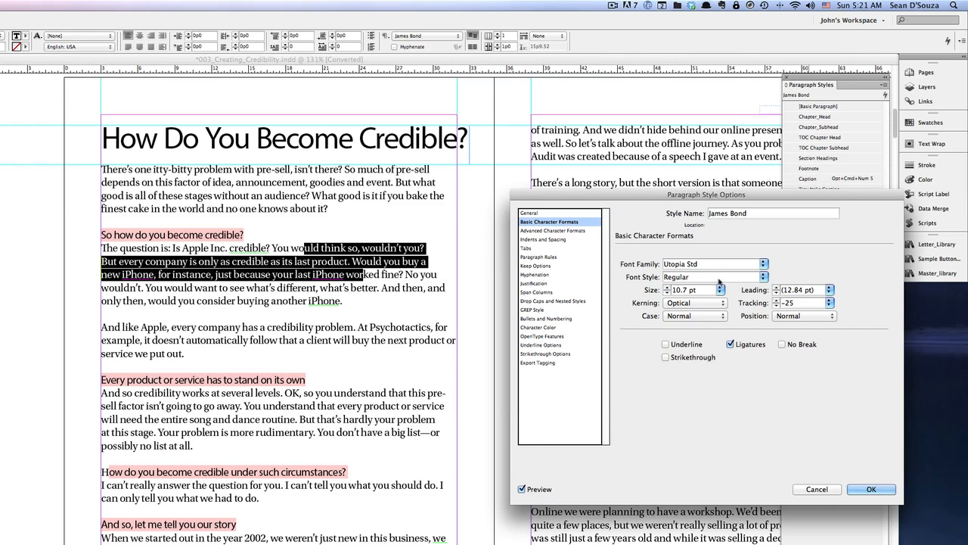
left_click(855, 492)
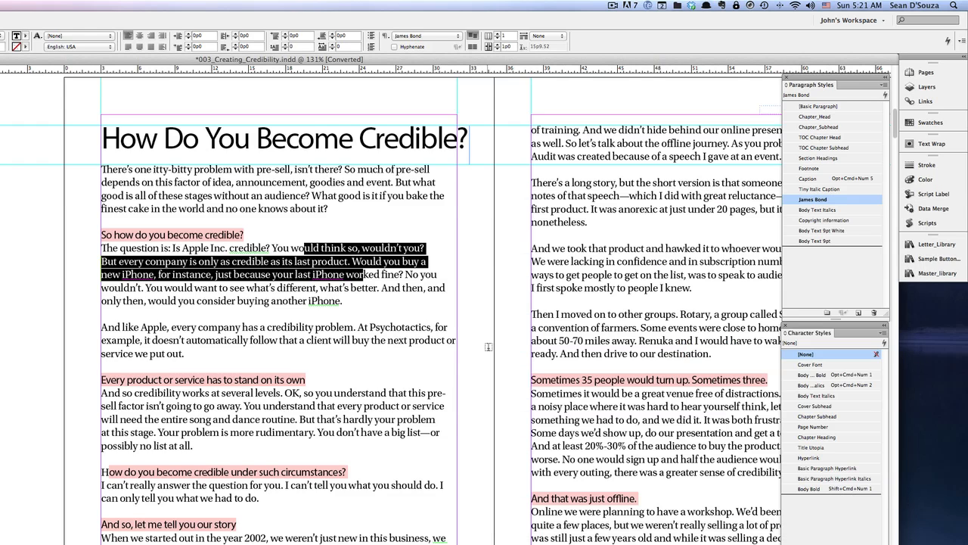
scroll(491, 346, "down", 20)
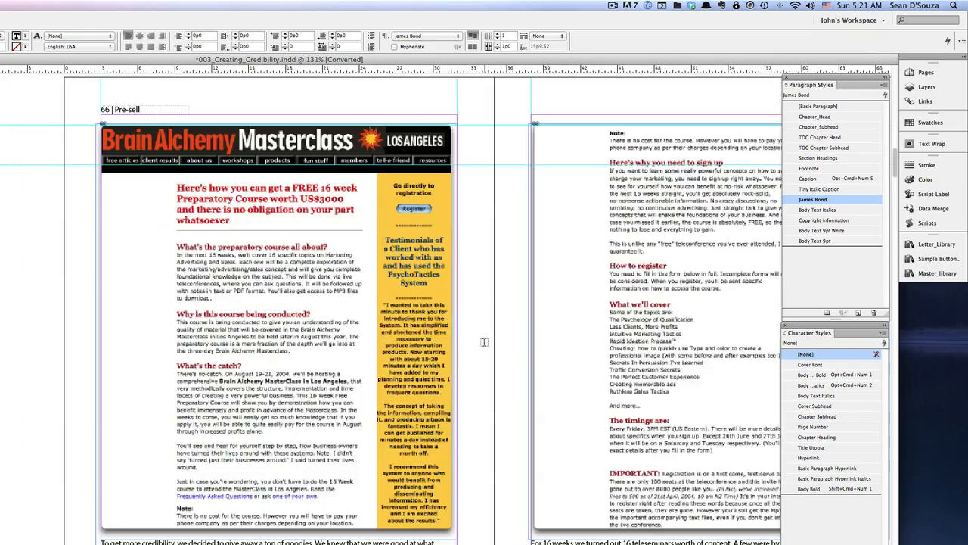
scroll(487, 344, "down", 15)
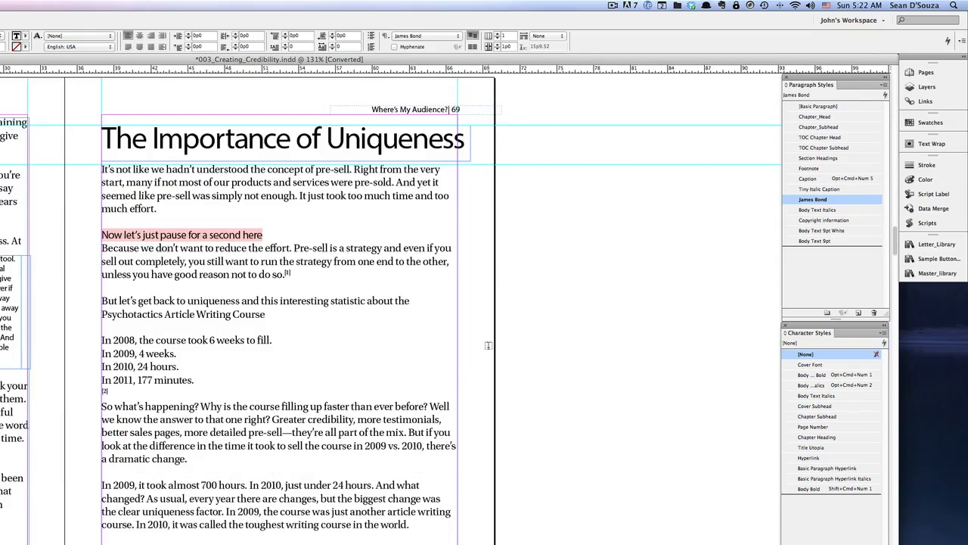
- Compare the character style of the highlighted subheads on page 72 with that of the plain body paragraph between them
scroll(489, 345, "down", 10)
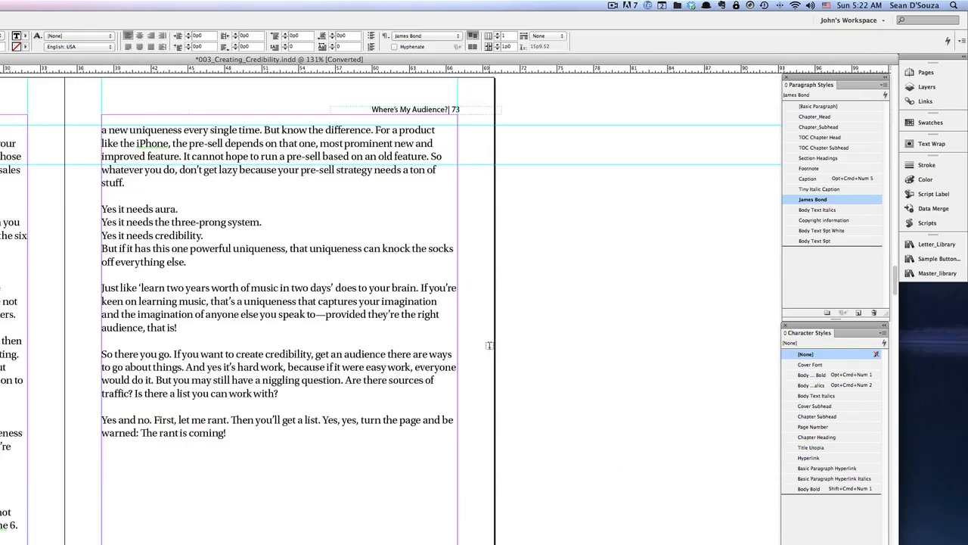
scroll(490, 346, "up", 8)
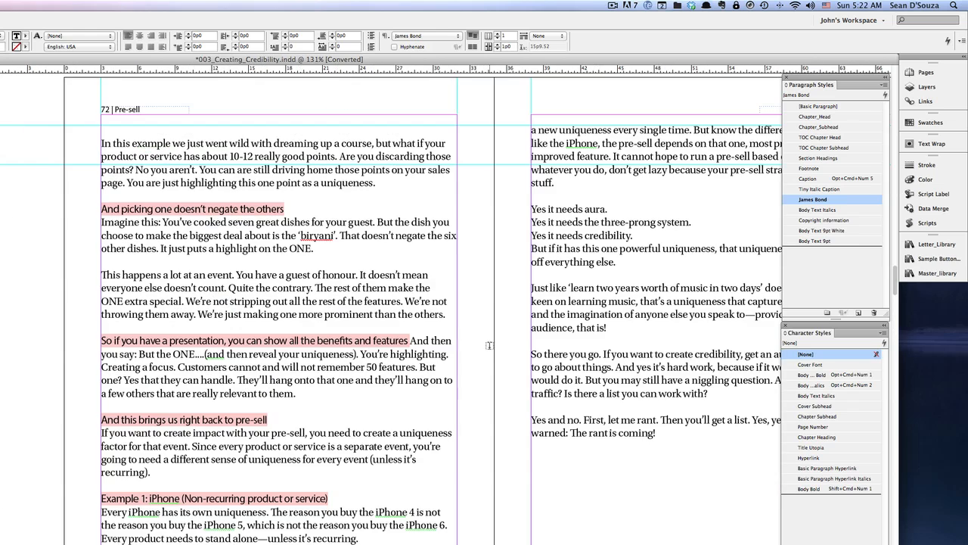
left_click(286, 341)
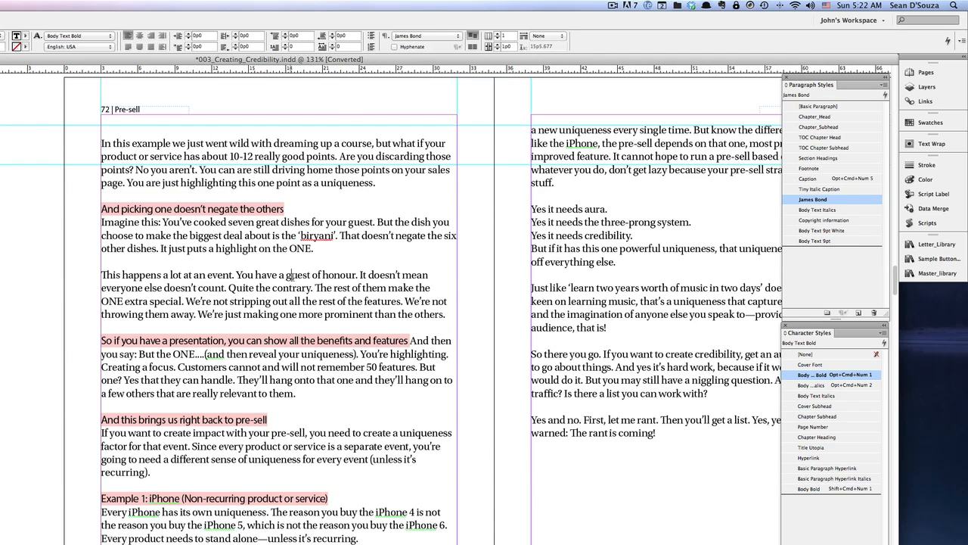
left_click_drag(290, 275, 319, 288)
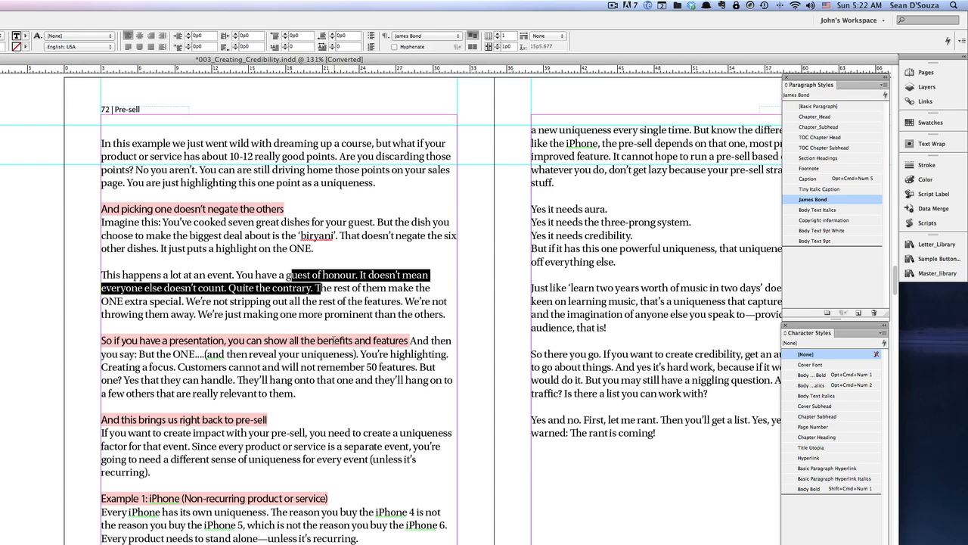
left_click(230, 209)
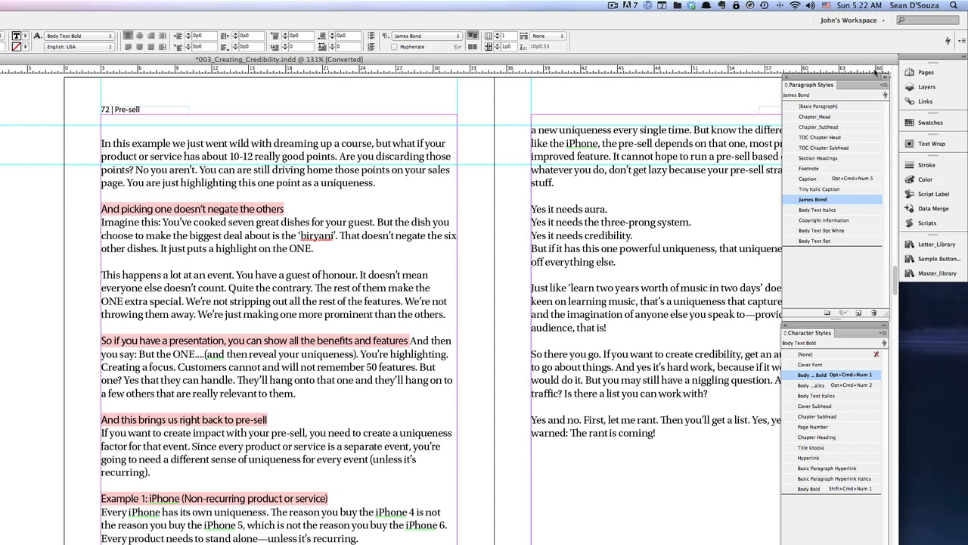
- Collapse the Paragraph Styles panel, dock the Character Styles panel beneath it, widen the group and expand the character styles
left_click(885, 77)
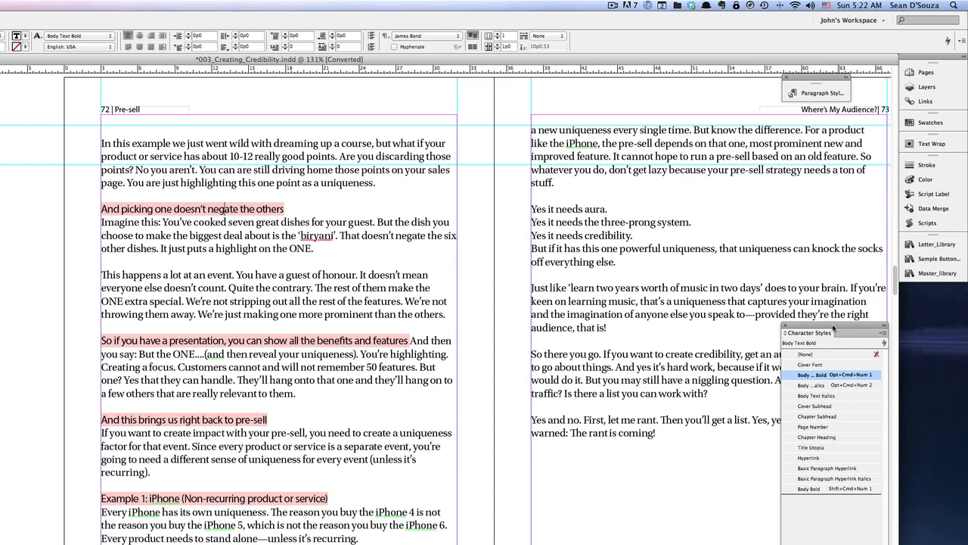
left_click_drag(833, 328, 832, 108)
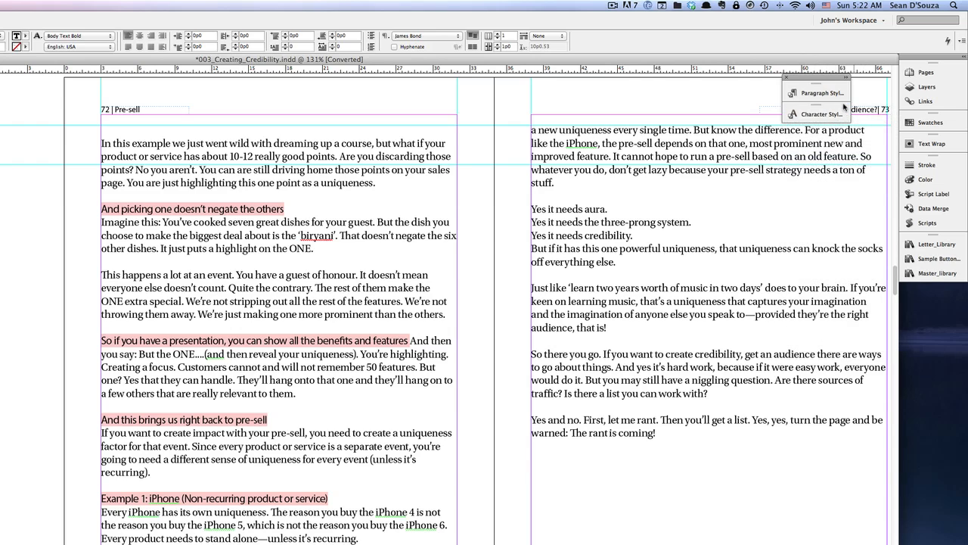
left_click_drag(853, 134, 867, 138)
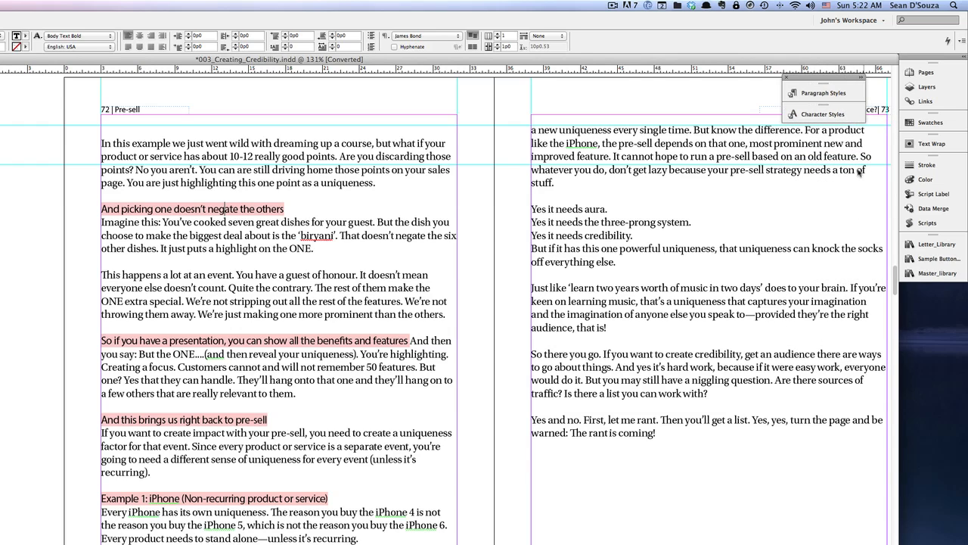
left_click(817, 115)
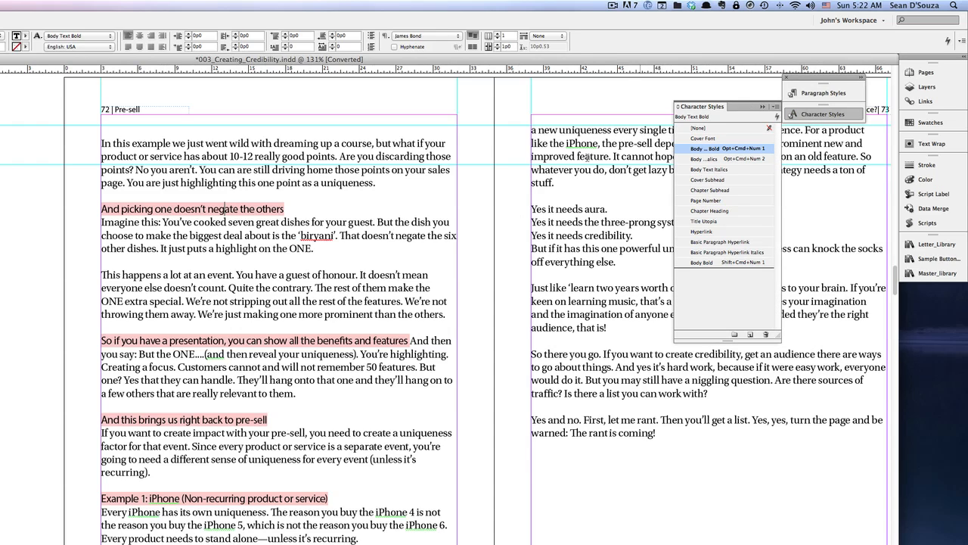
- Try Utopia Std Bold Italic as the Body Text Bold character style's font, with the preview turned on
left_click_drag(175, 206, 239, 206)
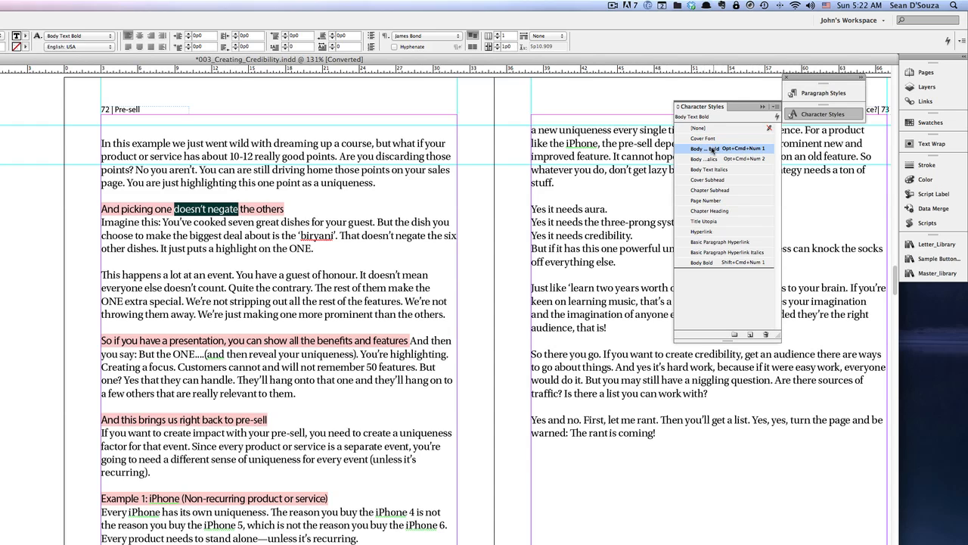
double_click(712, 149)
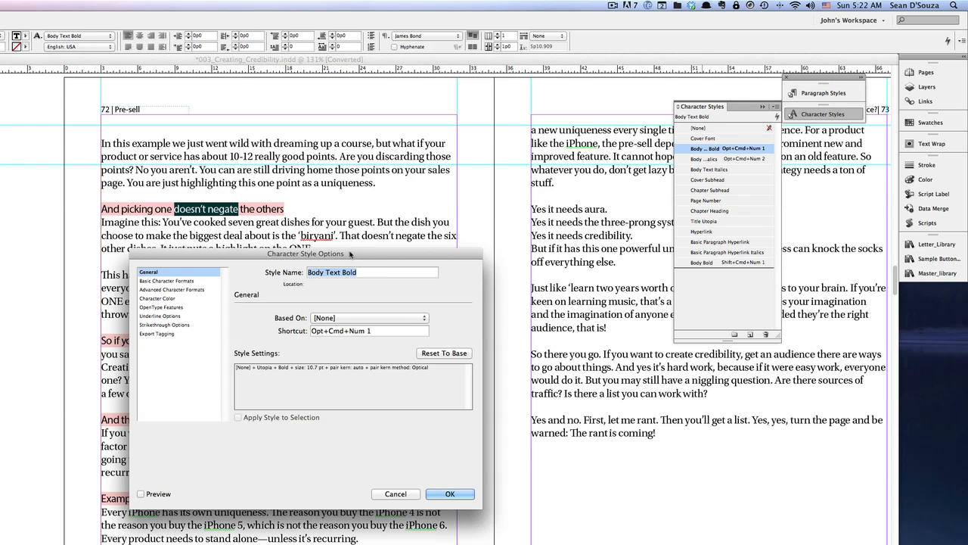
left_click_drag(350, 254, 748, 275)
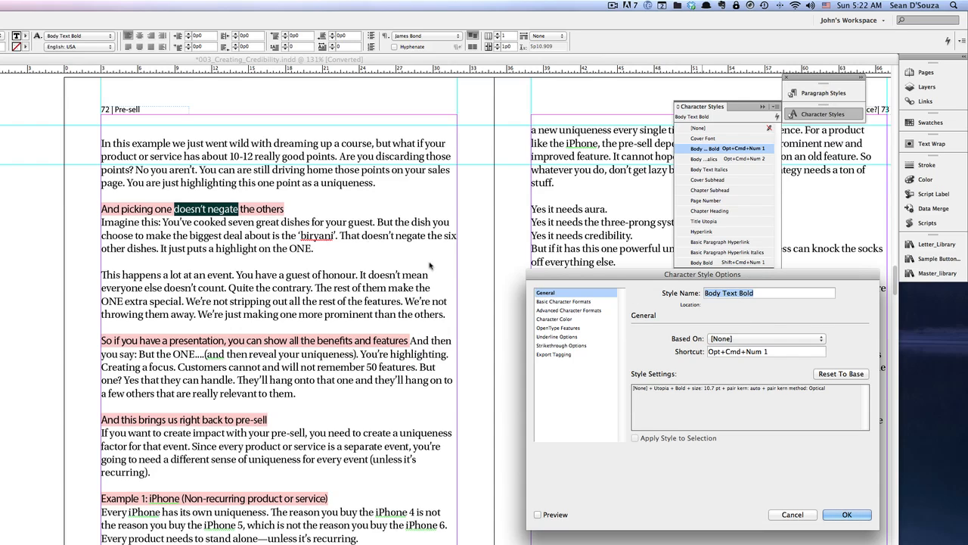
left_click(563, 301)
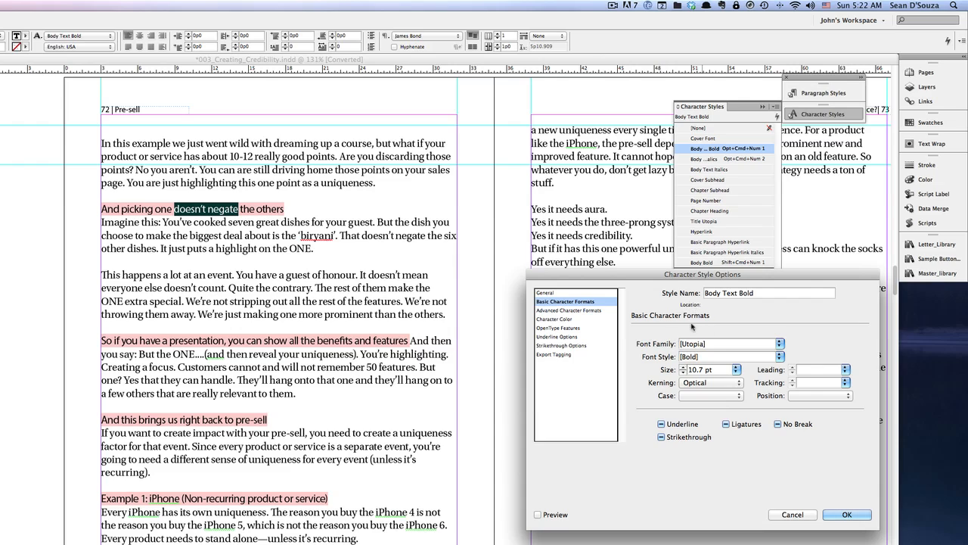
left_click(780, 343)
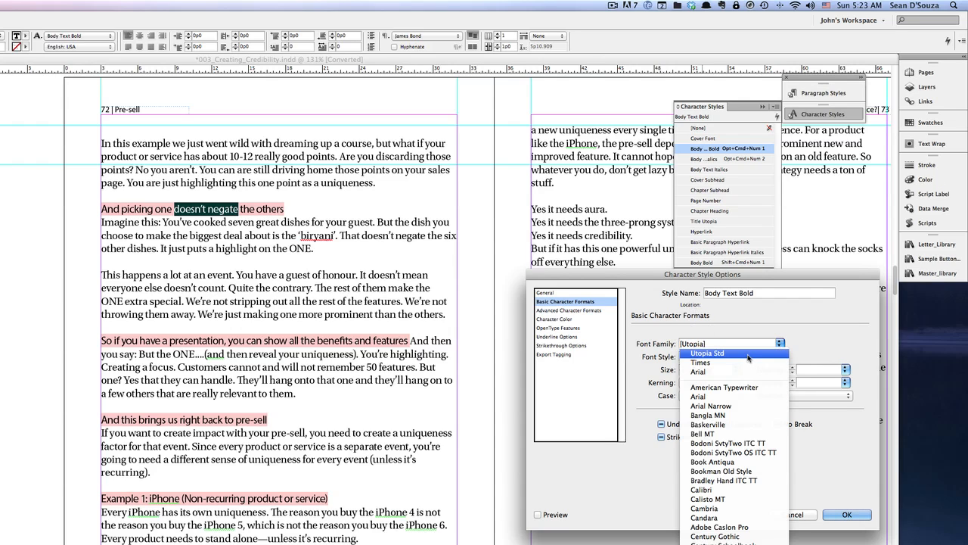
left_click(749, 355)
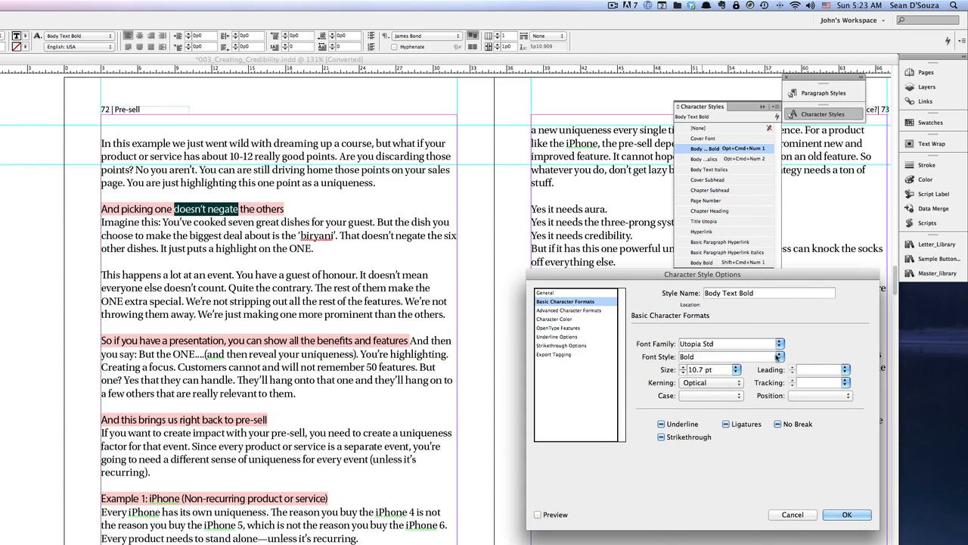
left_click(778, 357)
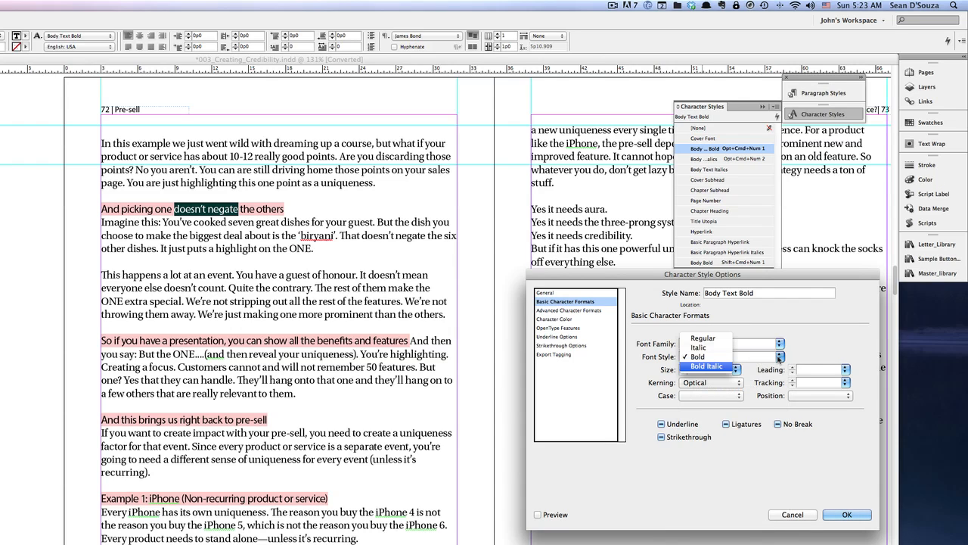
left_click(712, 367)
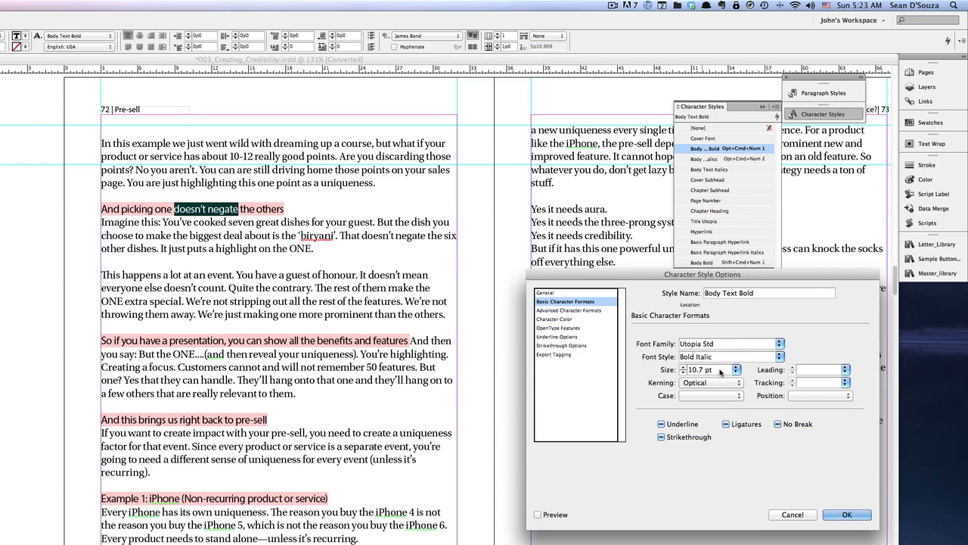
left_click(538, 516)
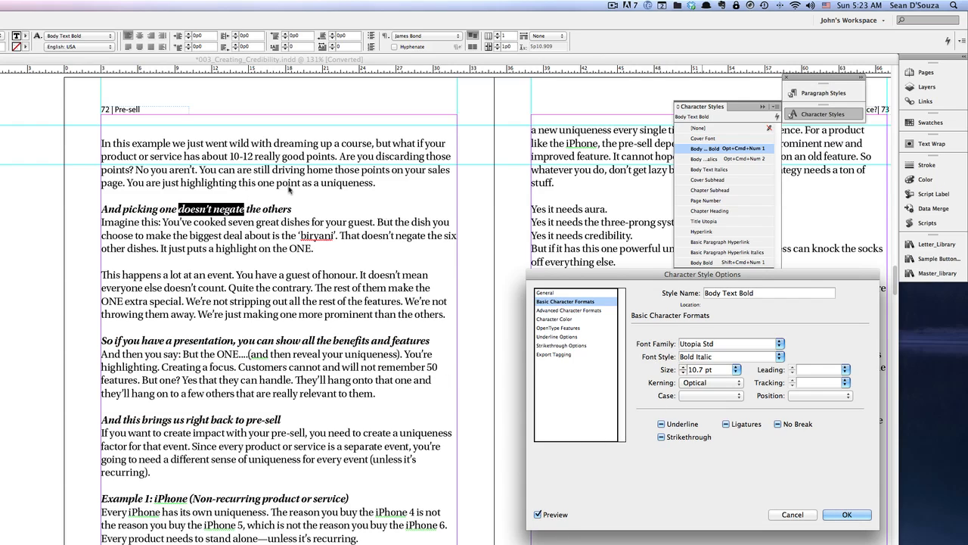
- Preview the Body Text Bold character style in Bold, Regular and Italic, ending on the Bold font style
left_click(779, 357)
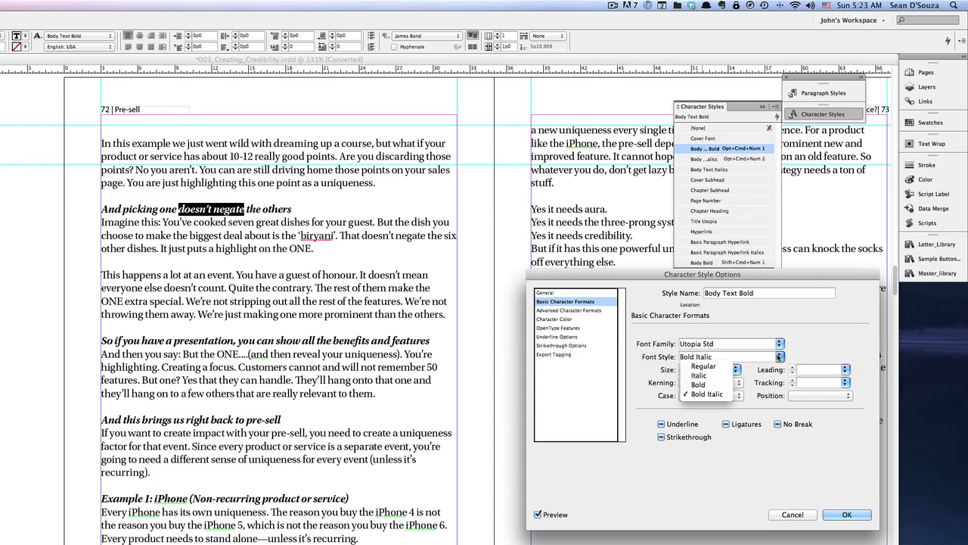
left_click(699, 385)
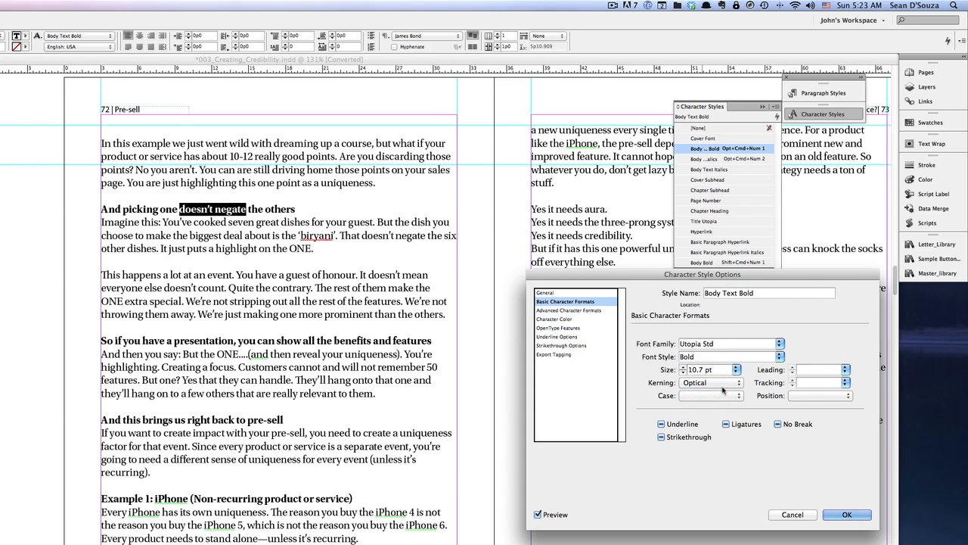
left_click(779, 357)
left_click(718, 339)
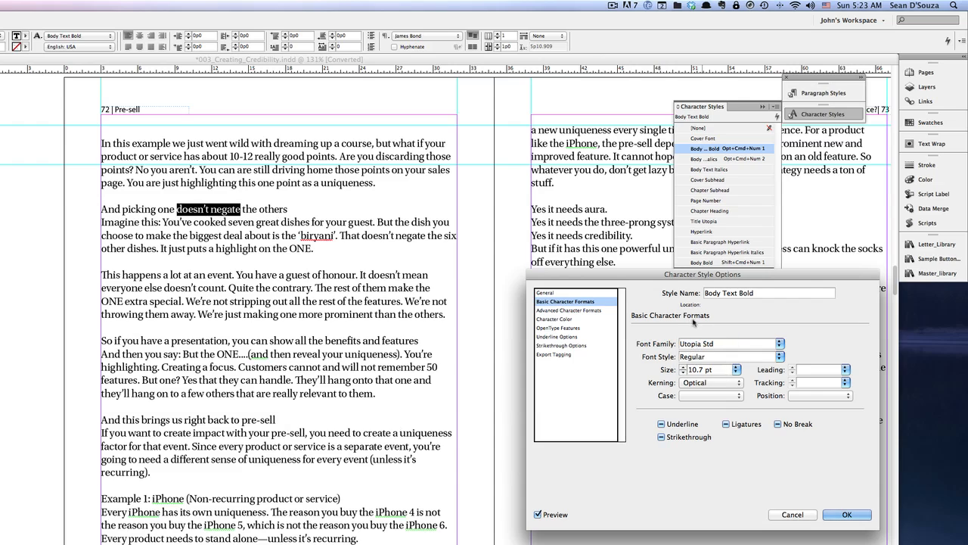
left_click(778, 358)
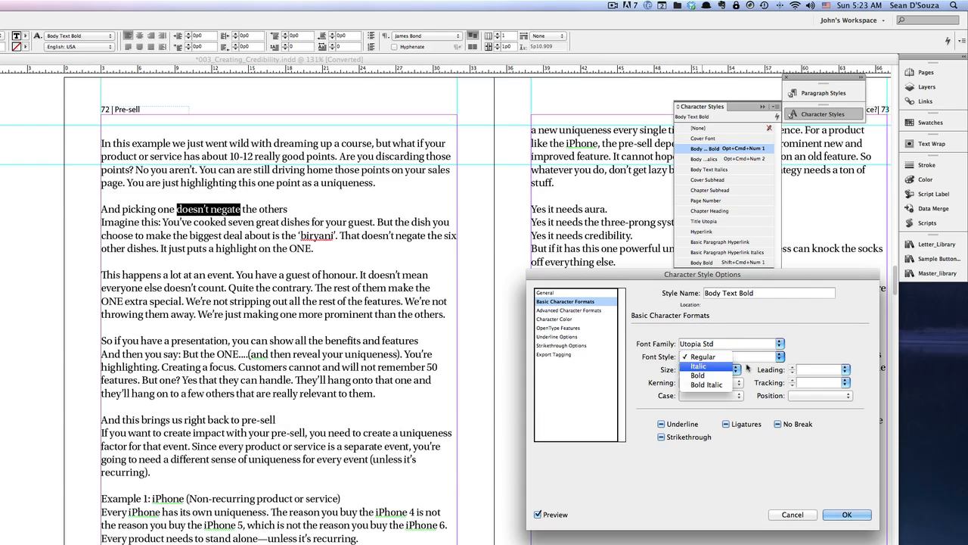
left_click(711, 369)
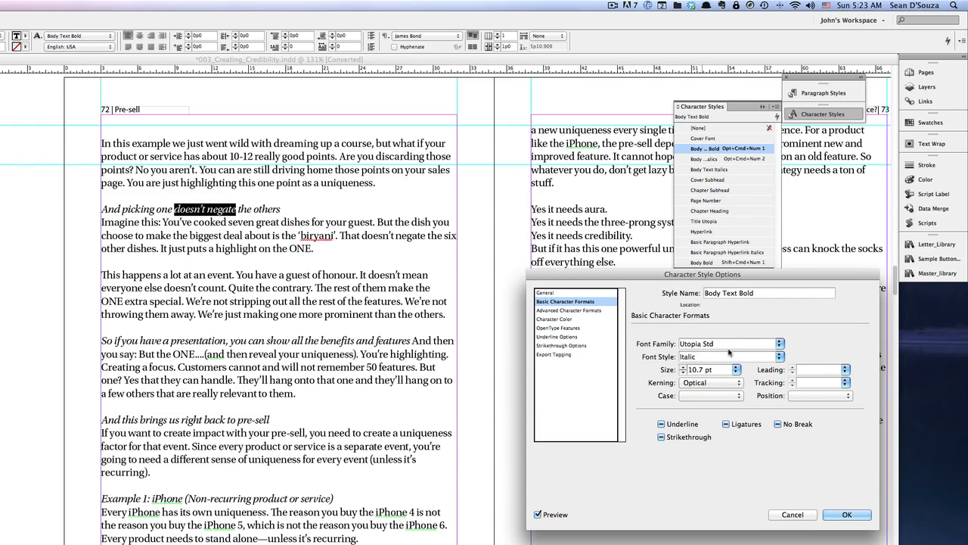
left_click(780, 356)
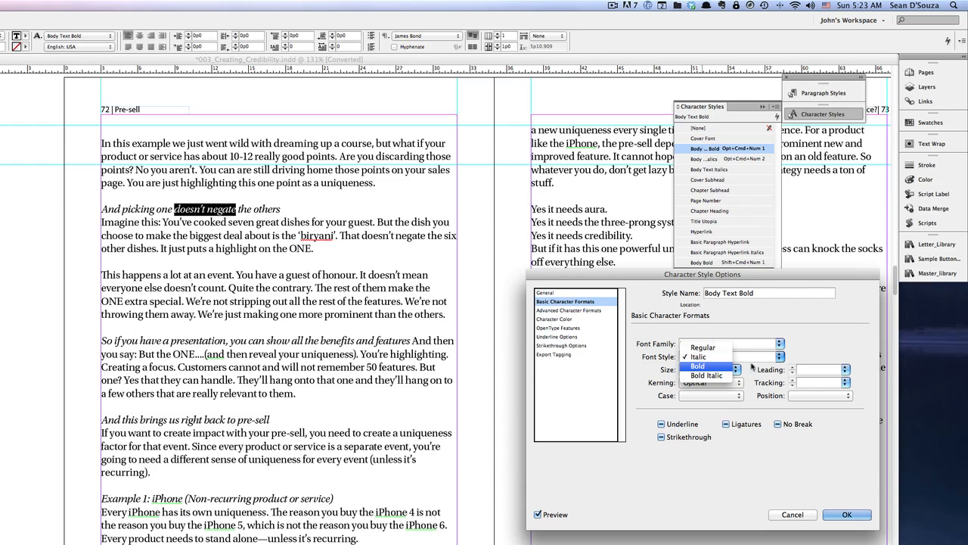
left_click(699, 368)
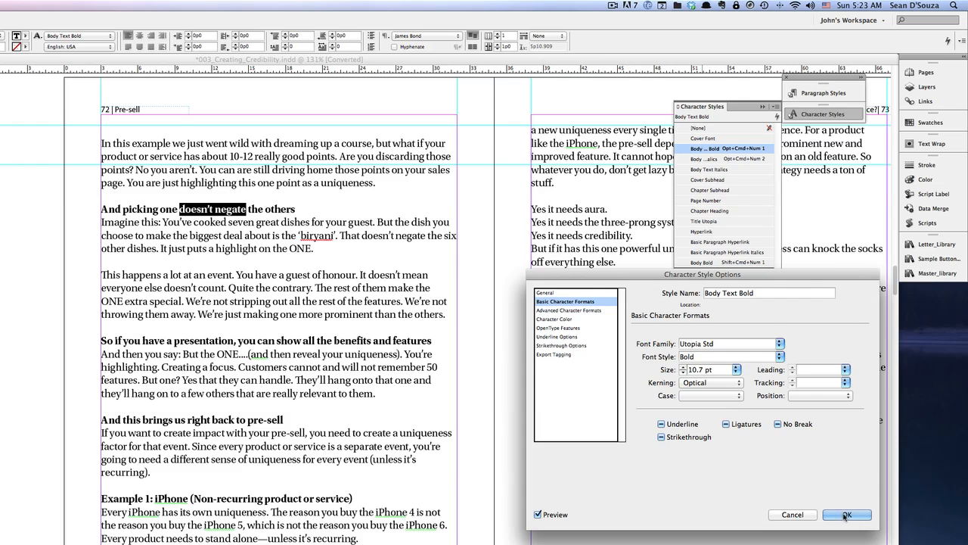
- Preview the Body Text Bold character style at 36 pt, and discard all the changes made to the style
left_click(736, 369)
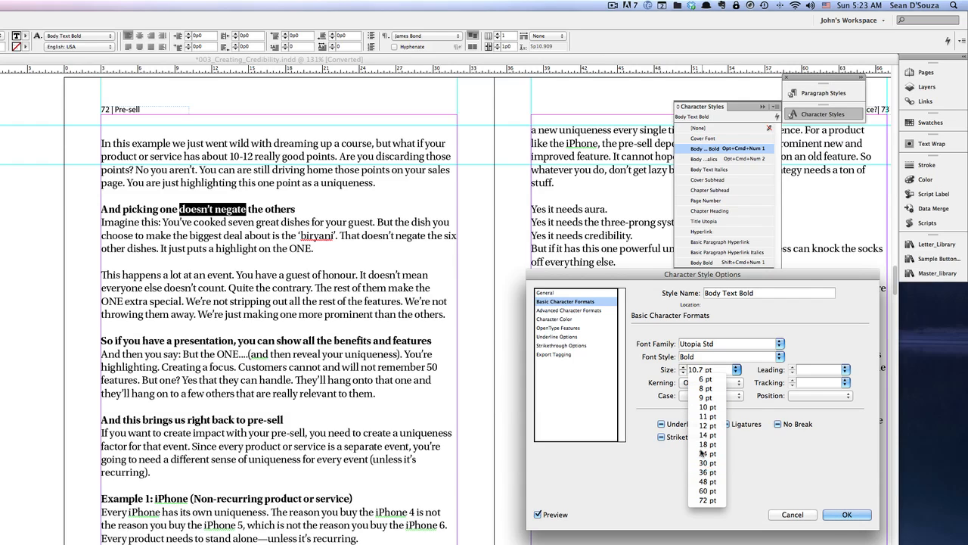
left_click(707, 473)
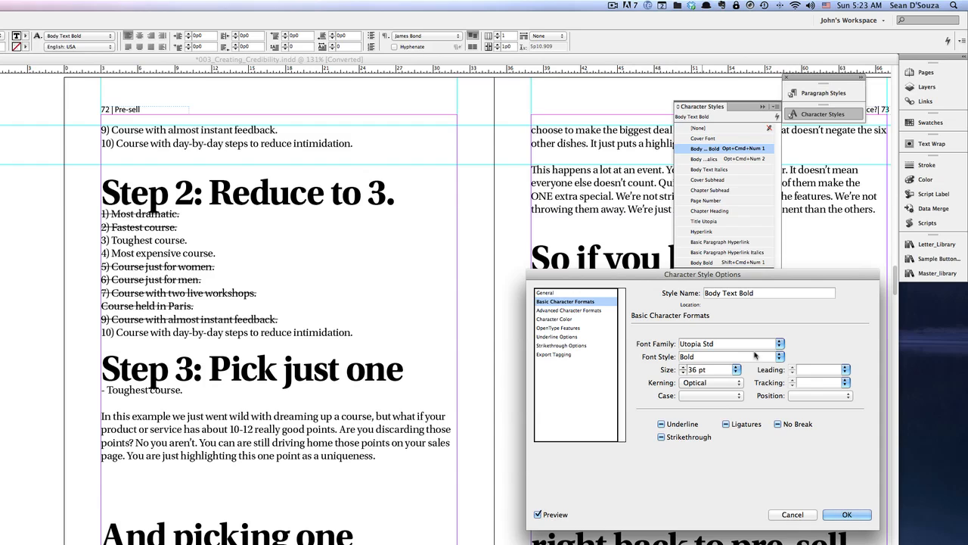
left_click(790, 516)
- Set the Body Text Bold character style's font family to Utopia Std and check the pages back to the chapter's title page
left_click_drag(291, 209, 192, 209)
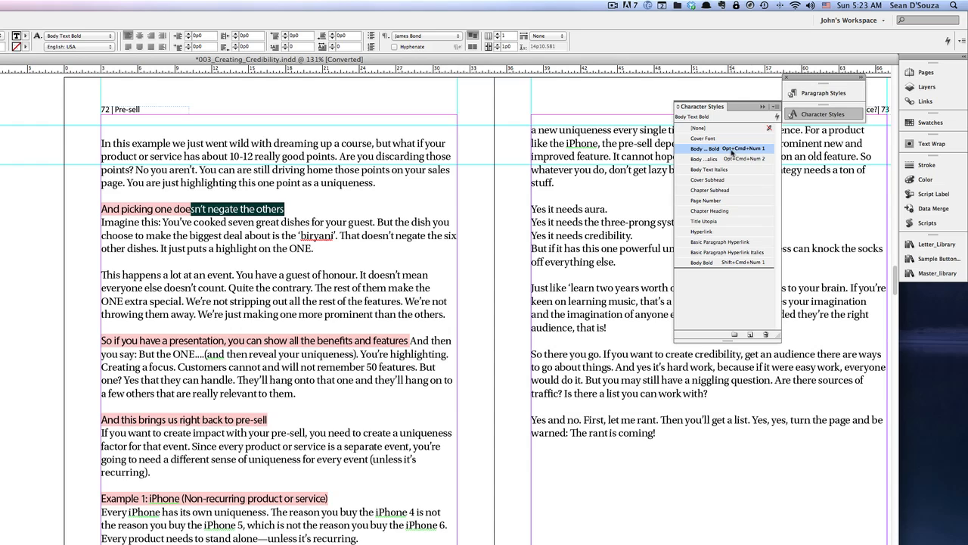
double_click(731, 151)
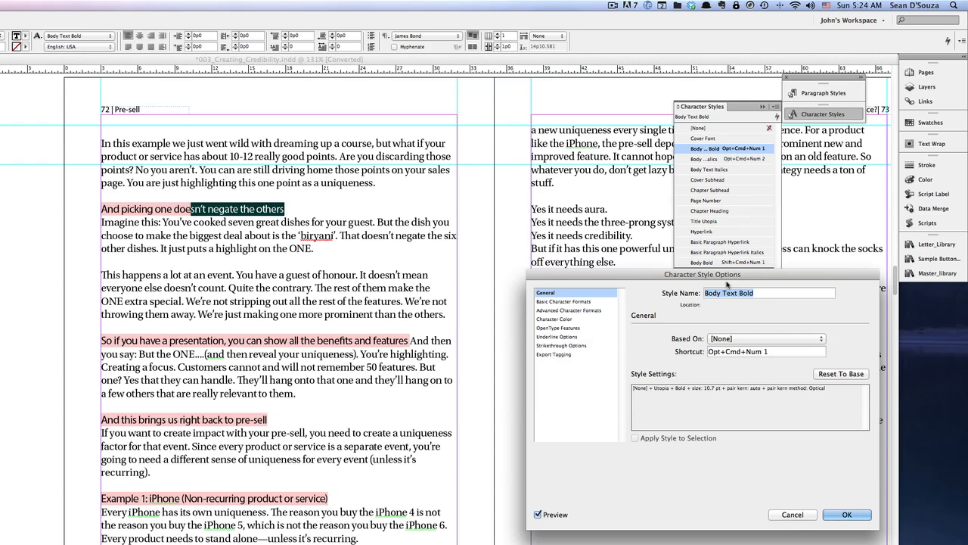
left_click(568, 302)
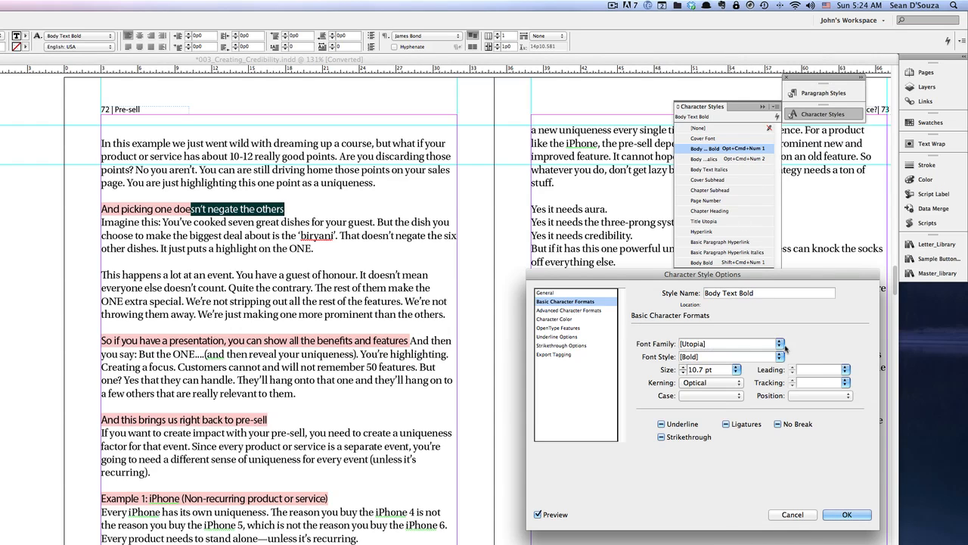
left_click(779, 344)
left_click(707, 352)
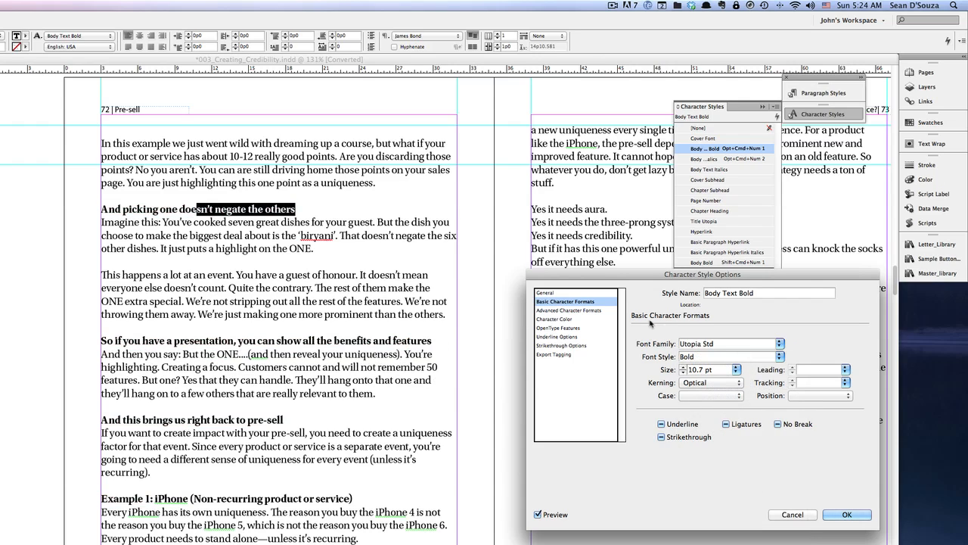
left_click(838, 515)
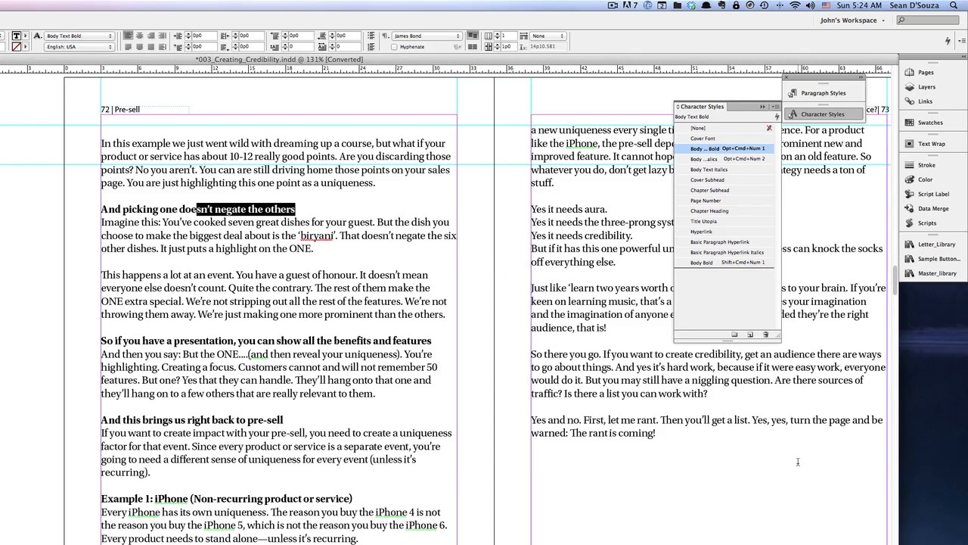
key("alt+Page_Up")
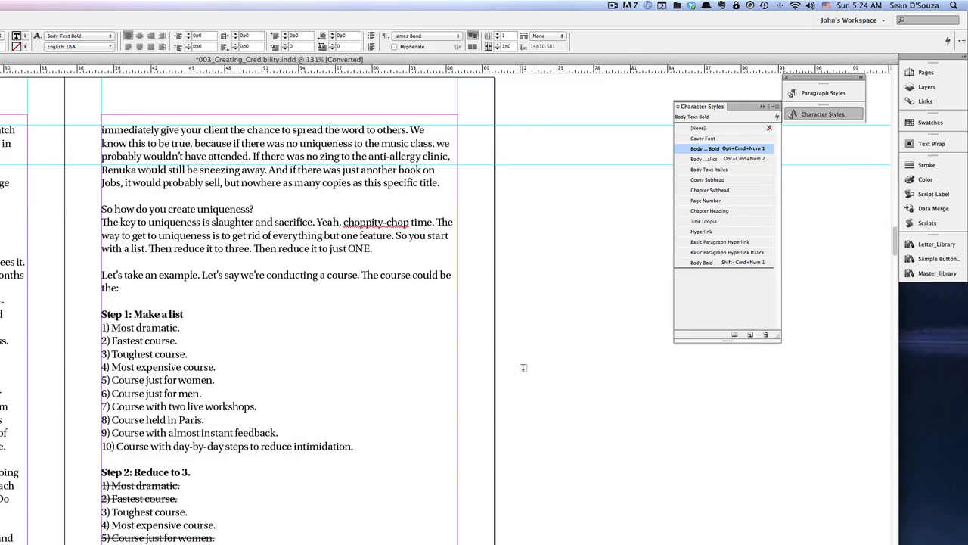
key("alt+Page_Up")
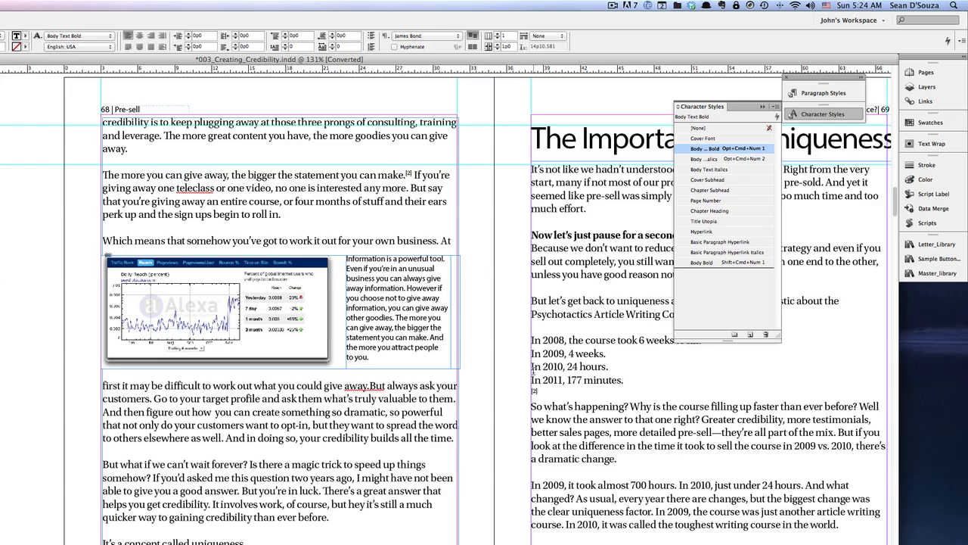
key("alt+Page_Up")
key("alt+Page_Up")
key("alt+Page_Up")
key("alt+Page_Up")
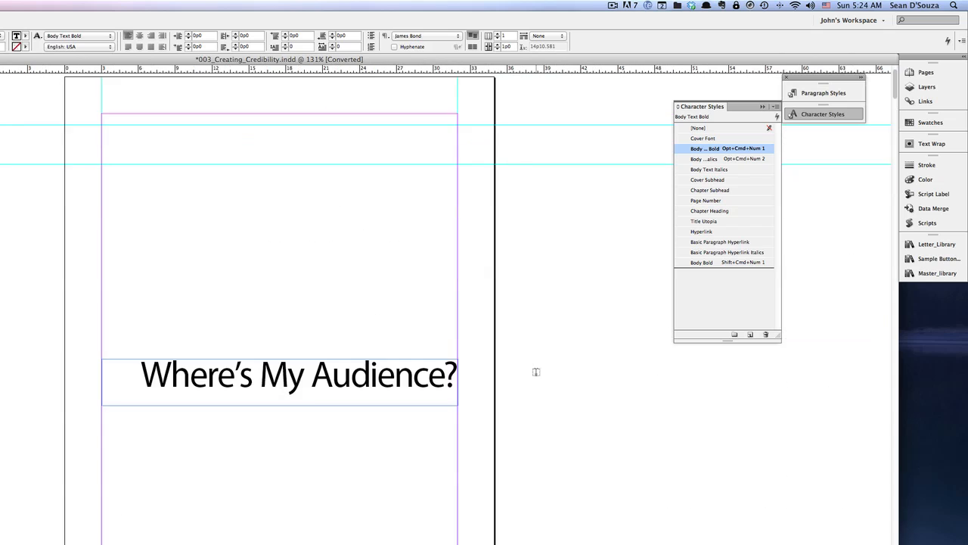
- Check which paragraph and character styles control the opening paragraph and the "So how do you become credible?" subhead
key("alt+Page_Up")
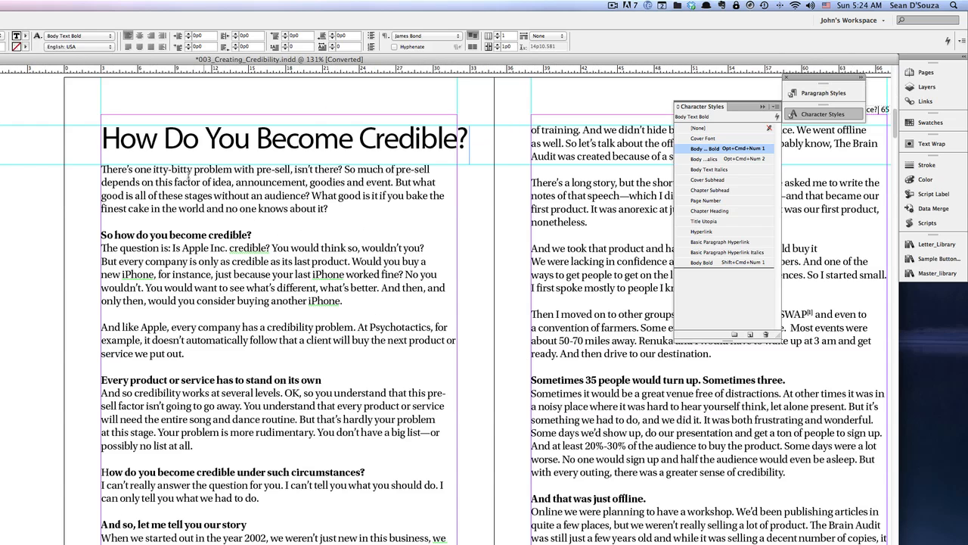
left_click_drag(172, 170, 250, 196)
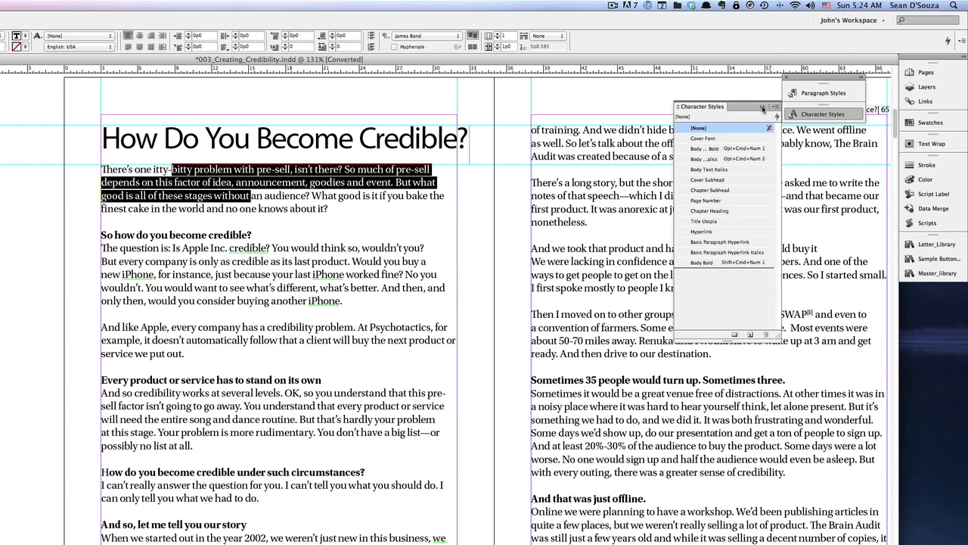
left_click(819, 95)
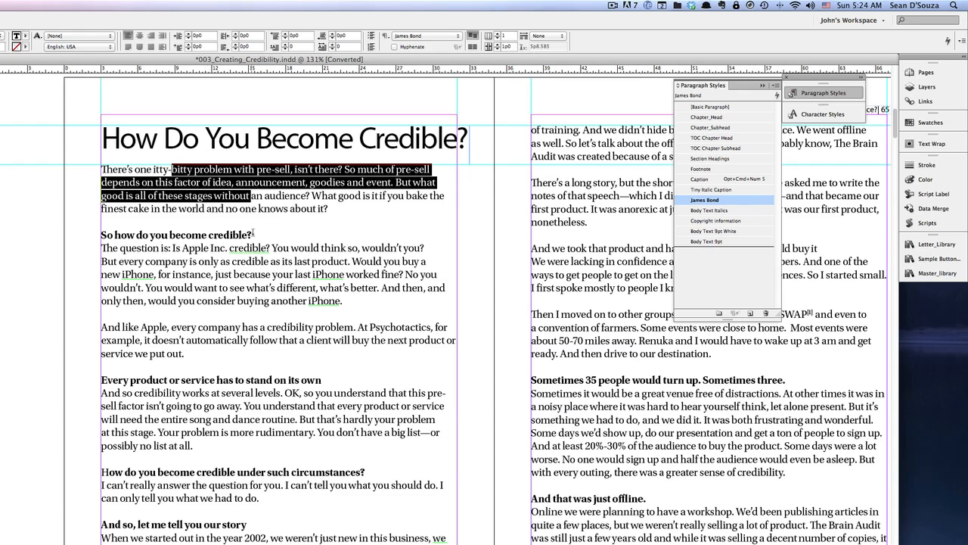
left_click_drag(252, 235, 182, 235)
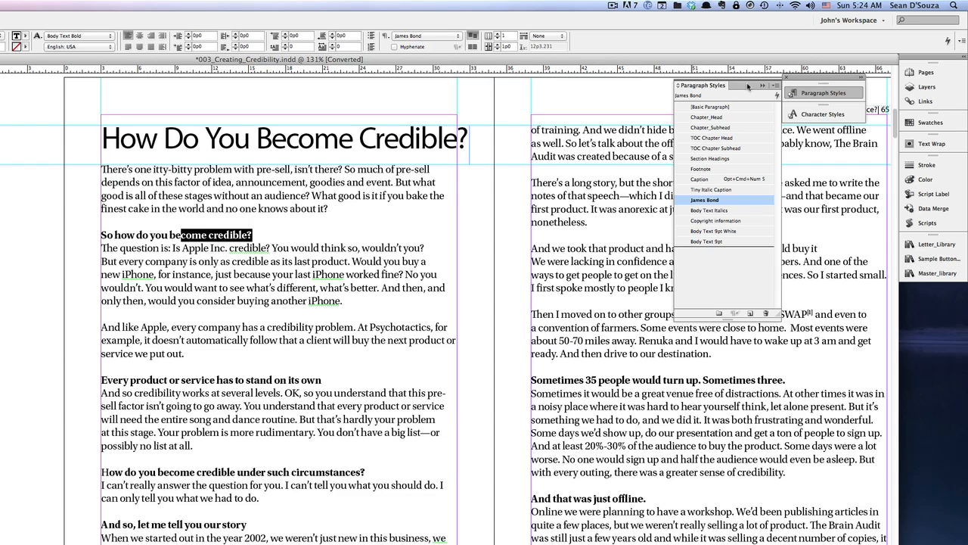
left_click(820, 114)
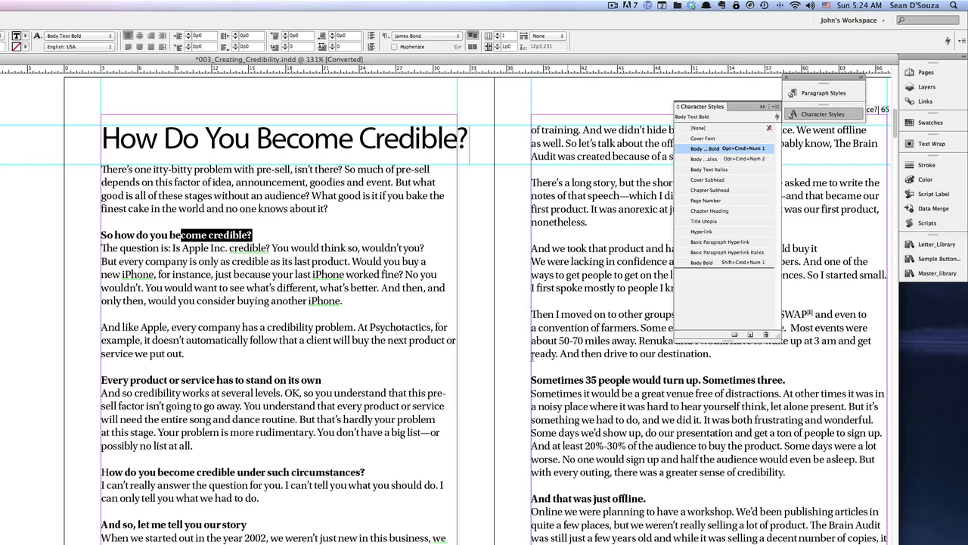
left_click(331, 219)
left_click_drag(250, 170, 309, 220)
left_click_drag(249, 236, 92, 234)
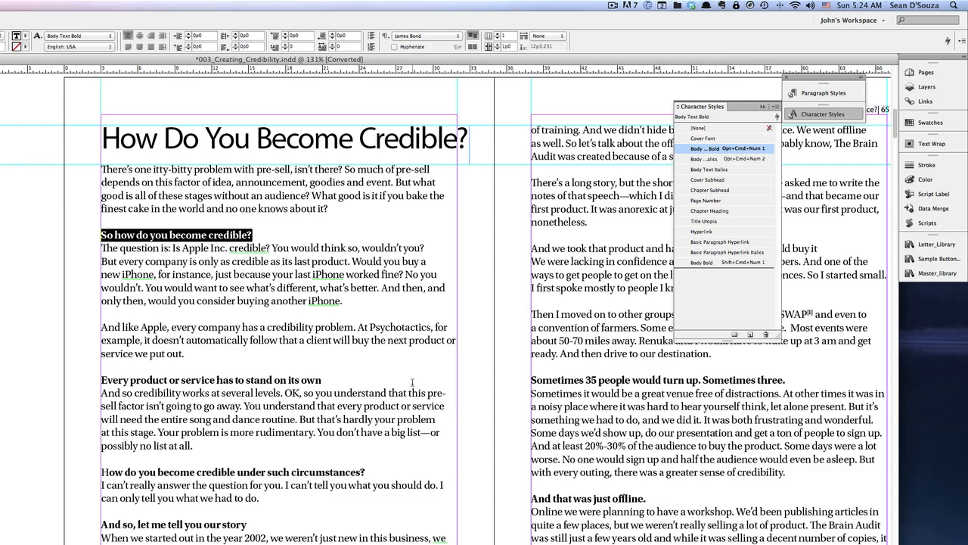
- Compare the paragraph styles applied to the "How Do You Become Credible?" heading, the subhead below it and the opening paragraph
left_click_drag(301, 138, 341, 135)
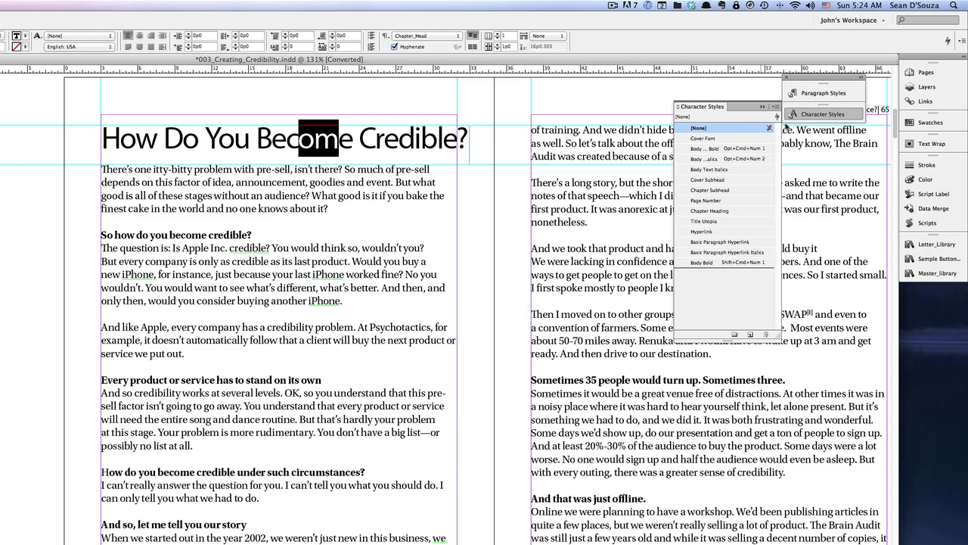
left_click(809, 94)
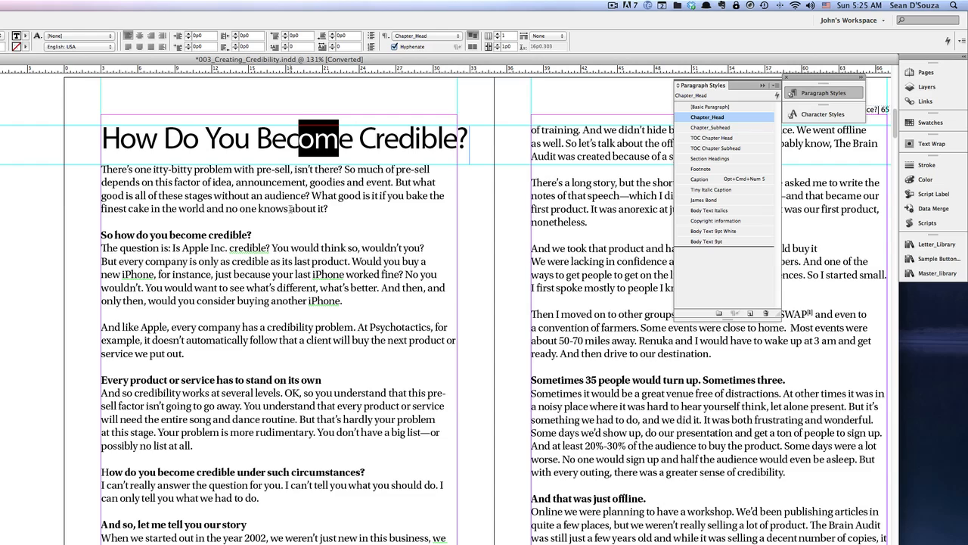
left_click_drag(175, 235, 100, 235)
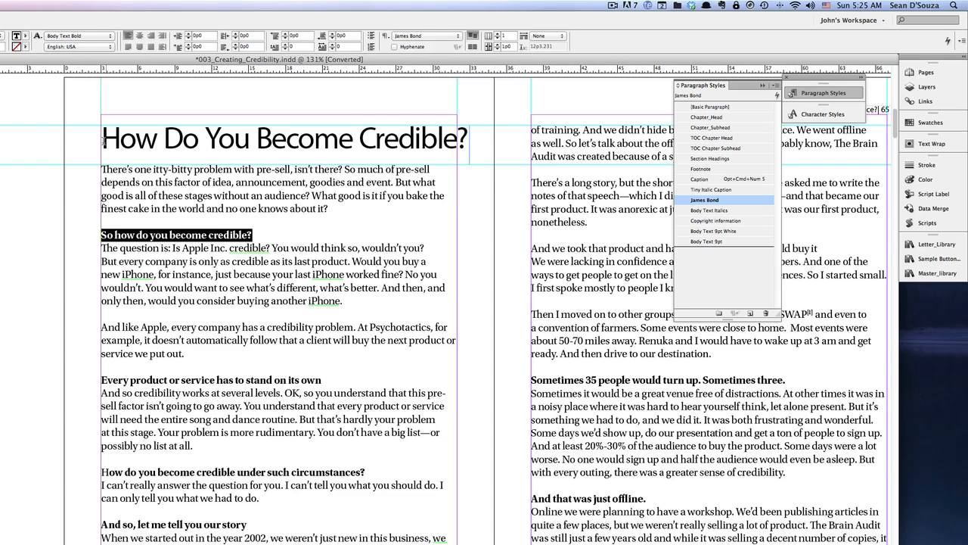
left_click_drag(102, 140, 472, 138)
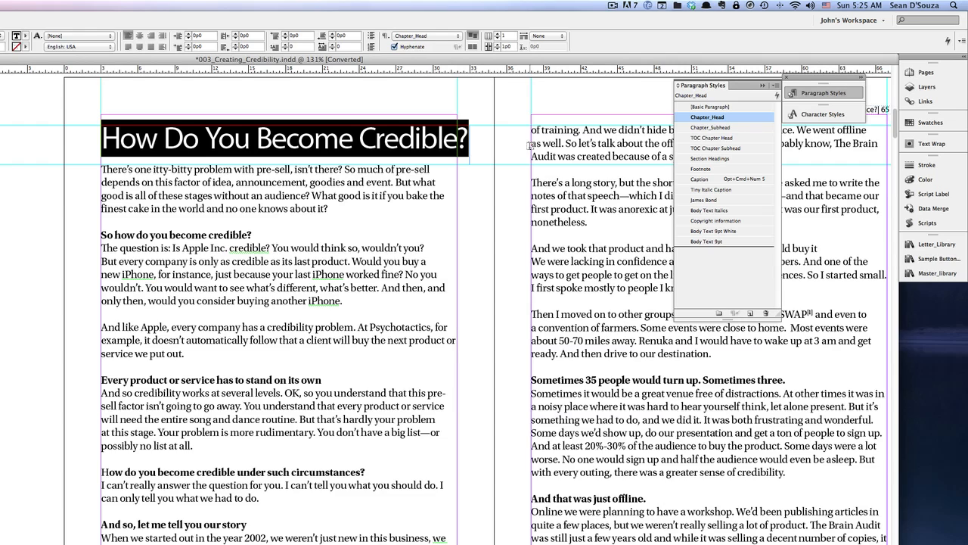
left_click(140, 184)
left_click_drag(101, 169, 295, 219)
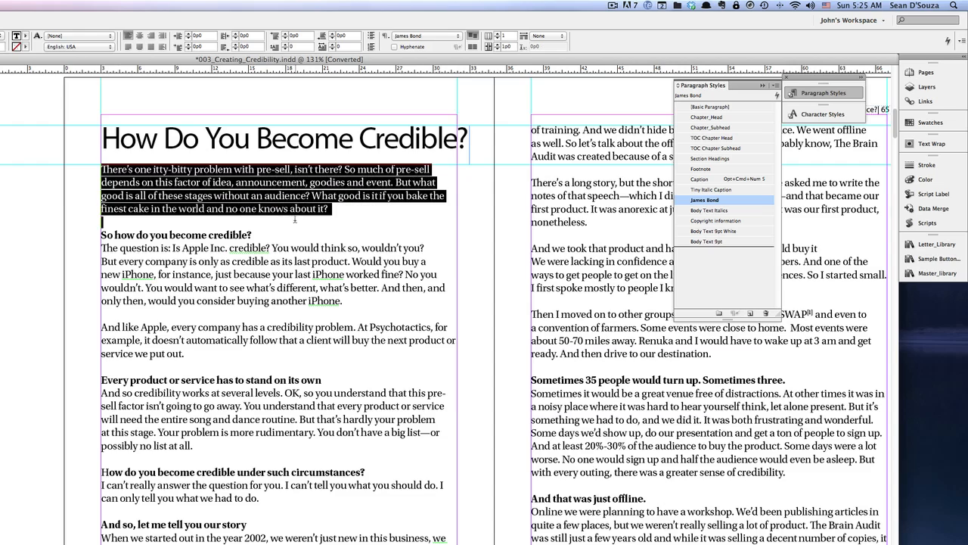